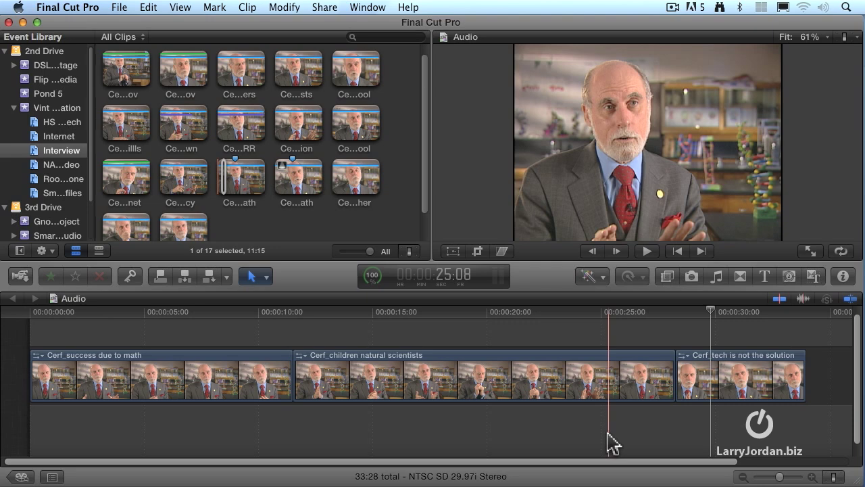
Try each timeline clip appearance in turn, from waveforms only through mixed filmstrip layouts to clip names only.
left_click(833, 477)
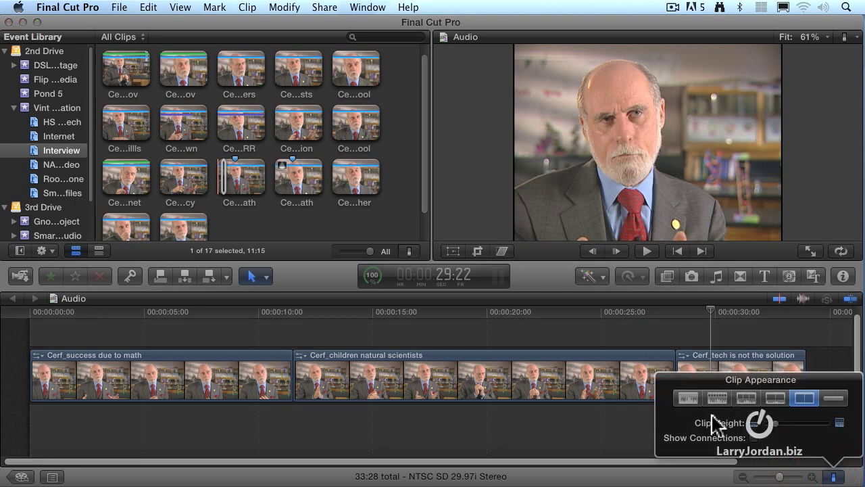
left_click(688, 398)
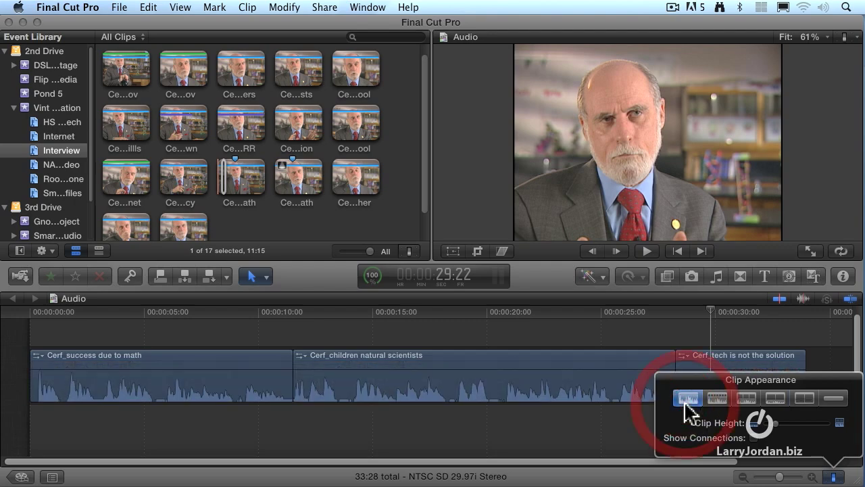
left_click(718, 399)
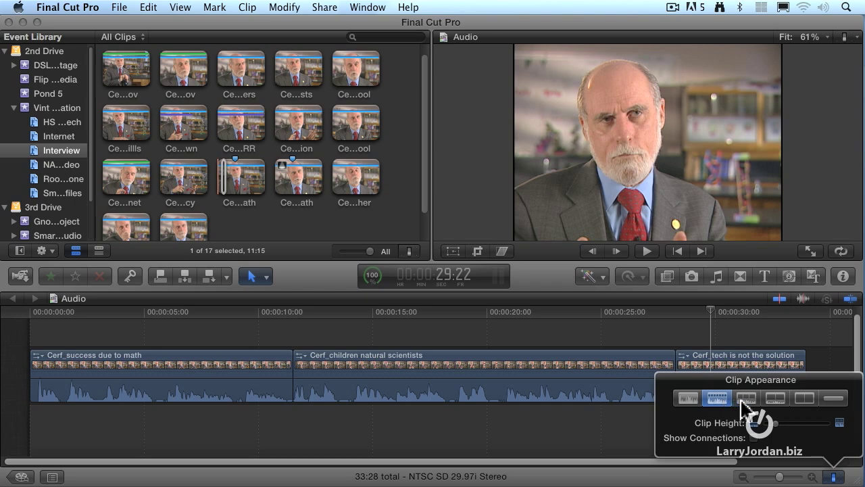
left_click(745, 400)
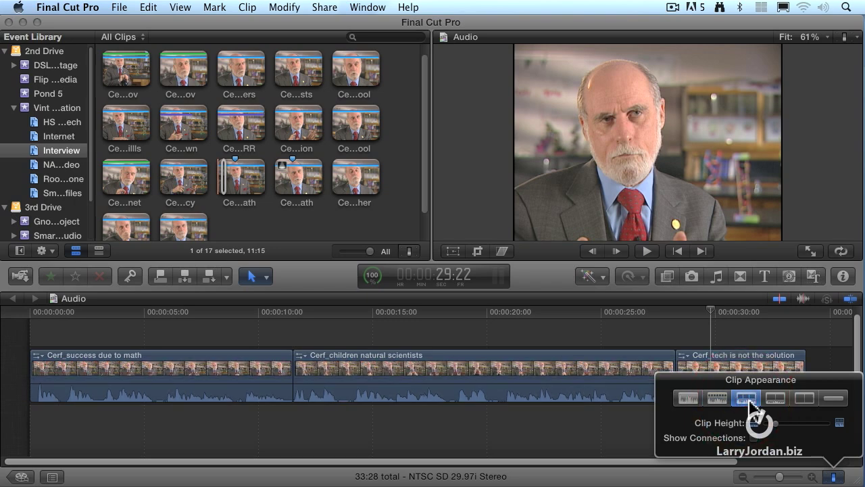
left_click(777, 400)
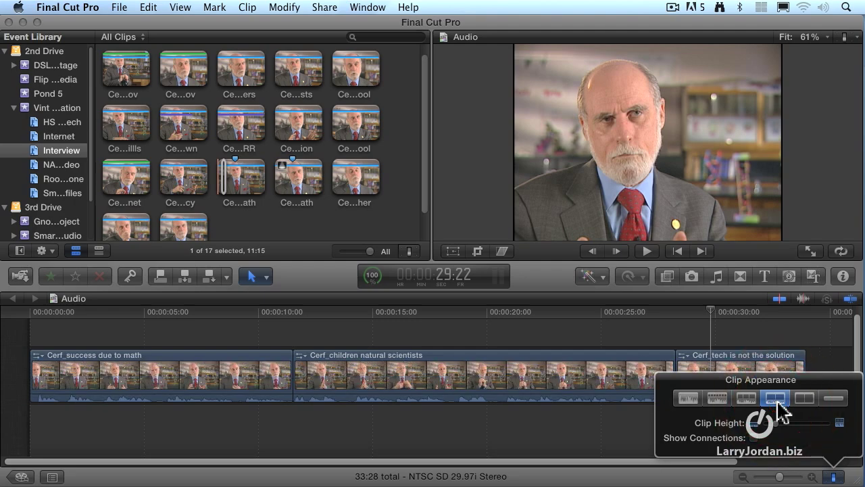
left_click(804, 400)
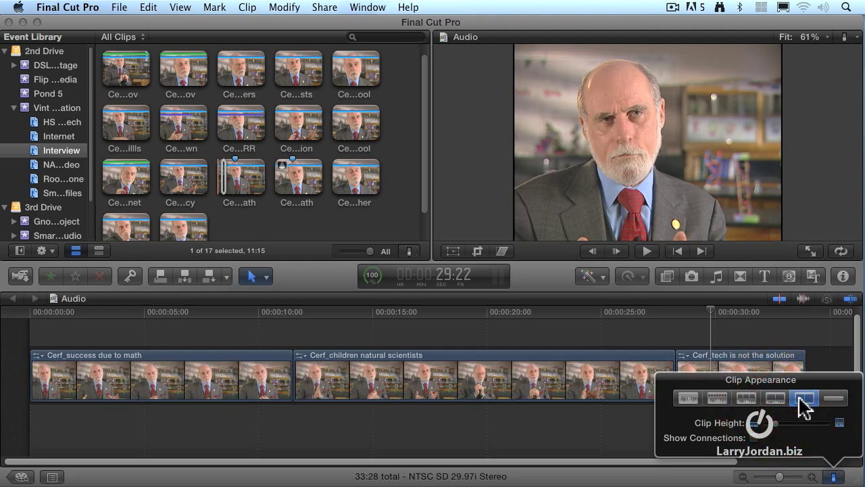
left_click(834, 398)
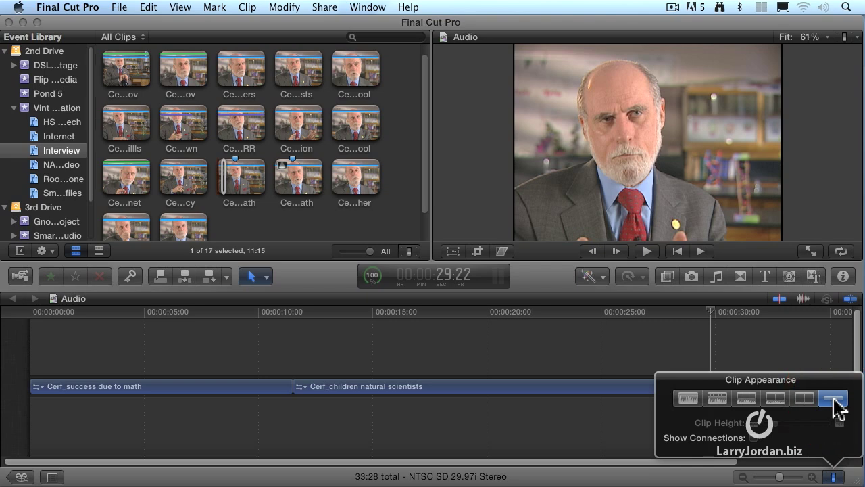
Set the timeline clips to the evenly split filmstrip-and-waveform appearance and increase the clip height.
left_click(747, 399)
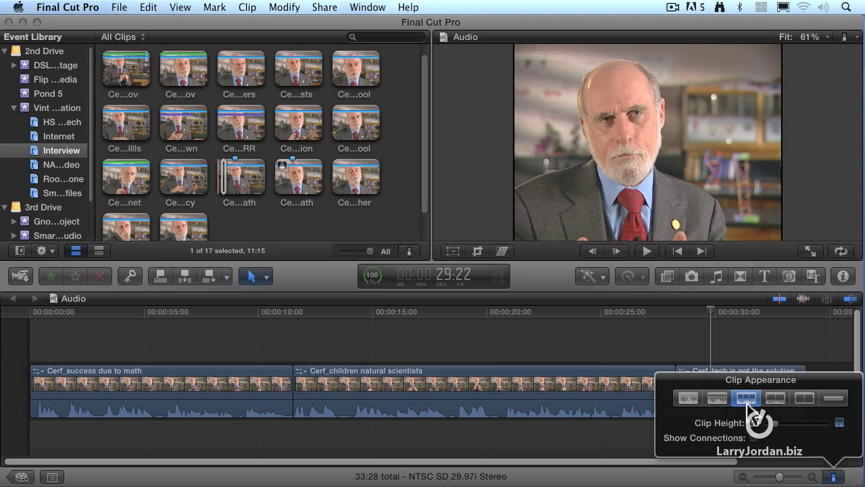
left_click(779, 423)
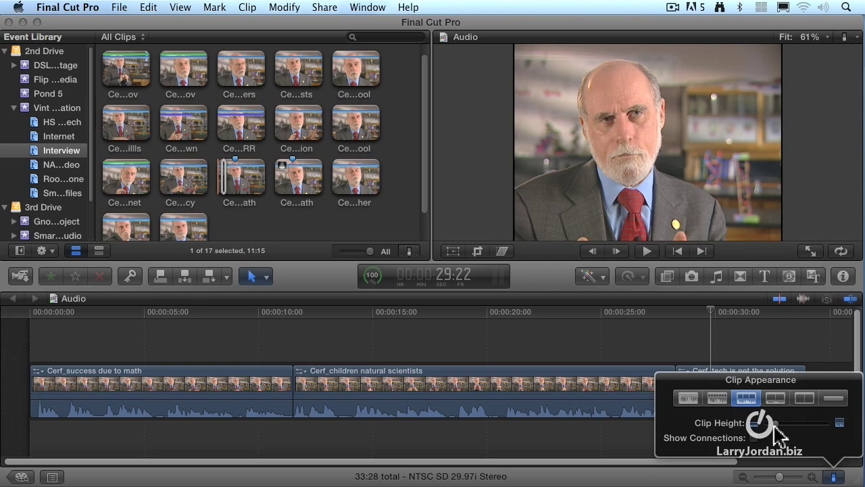
mouse_move(780, 424)
left_mouse_down()
mouse_move(798, 430)
mouse_move(791, 422)
left_mouse_up()
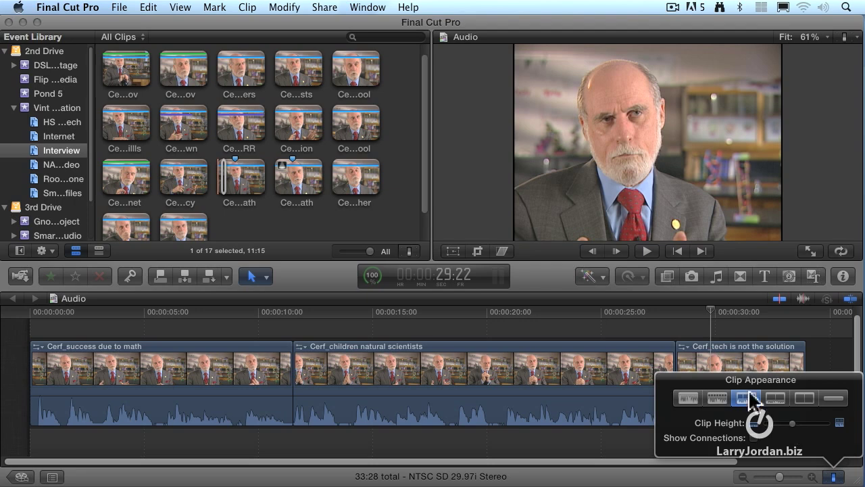
left_click(833, 477)
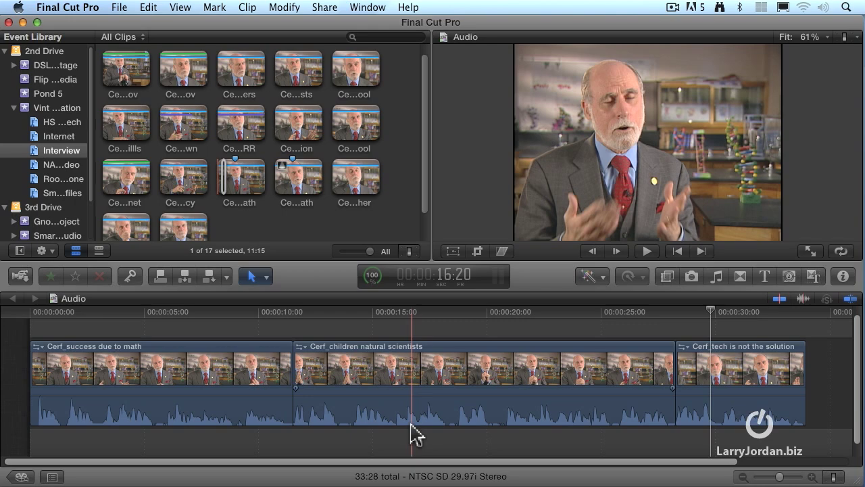
Examine the waveform of the Cerf_children natural scientists clip close up around 16:09, and return to the overview of all three clips.
key("super+equal")
key("super+equal")
key("super+equal")
key("super+equal")
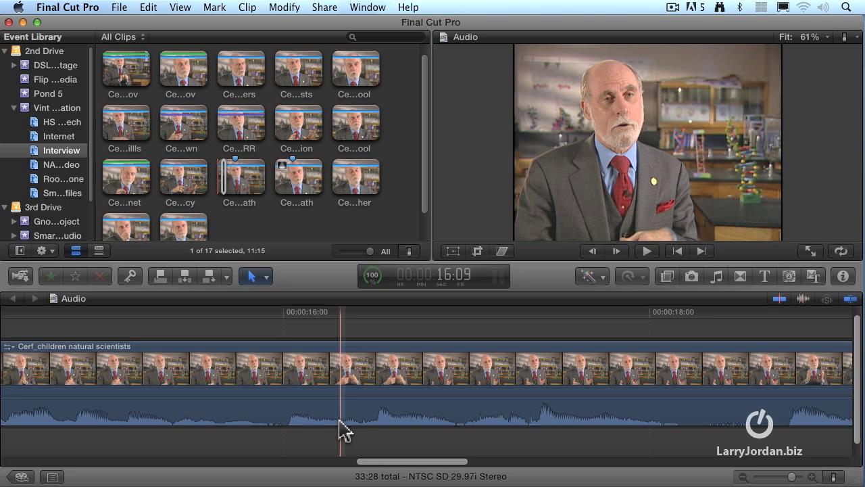
key("super+minus")
key("super+minus")
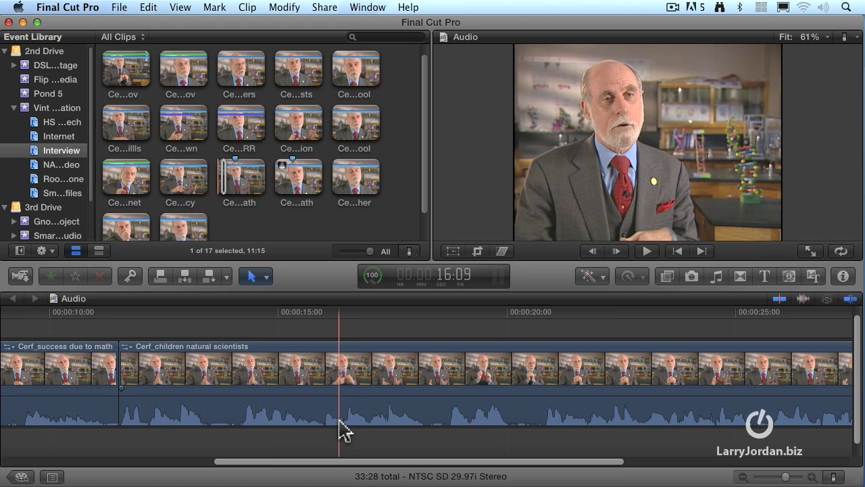
key("super+minus")
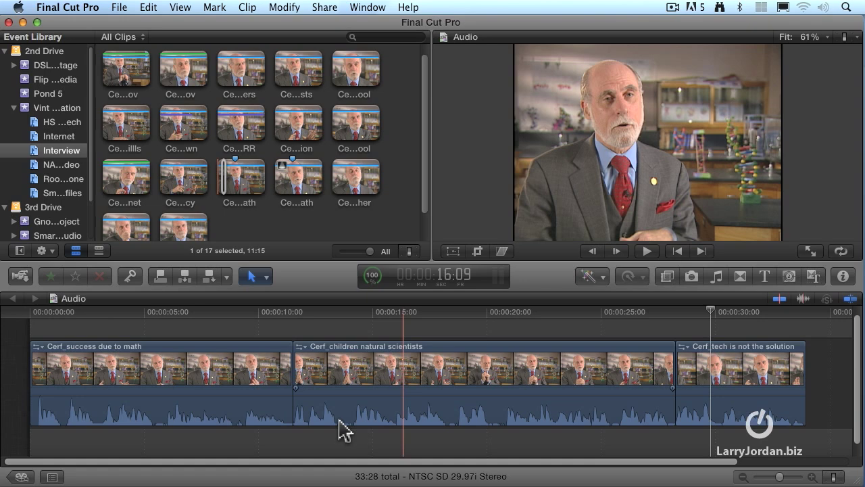
Play the Cerf_success due to math clip from about 4:22 in short bursts and watch the small audio level meters.
left_click(140, 314)
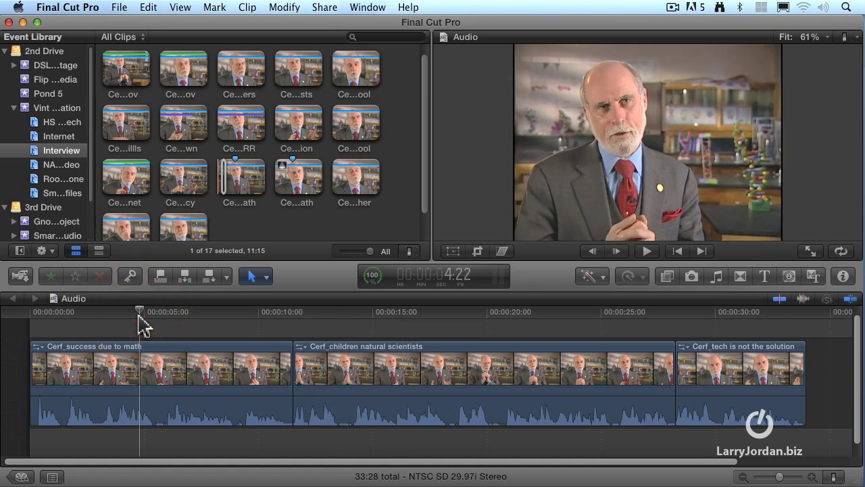
key("space")
key("space")
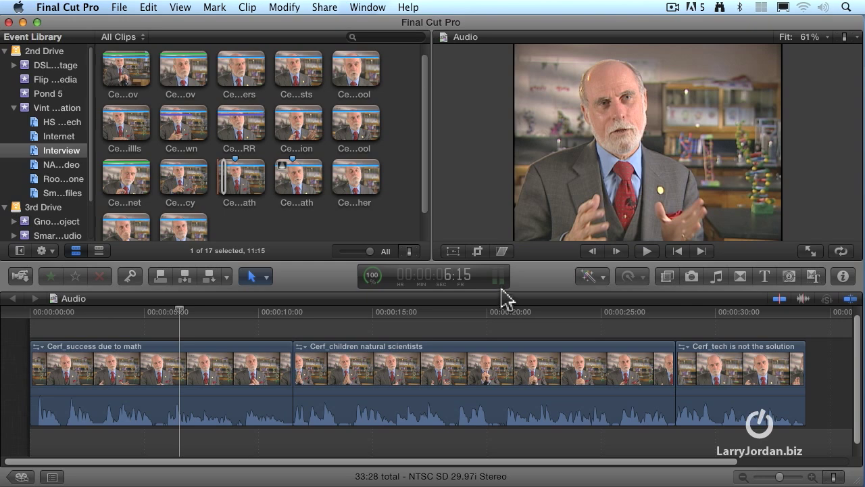
key("space")
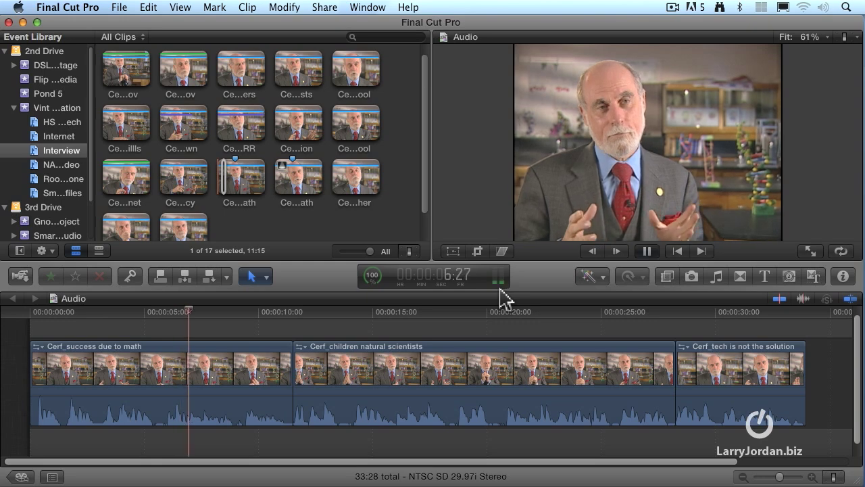
key("space")
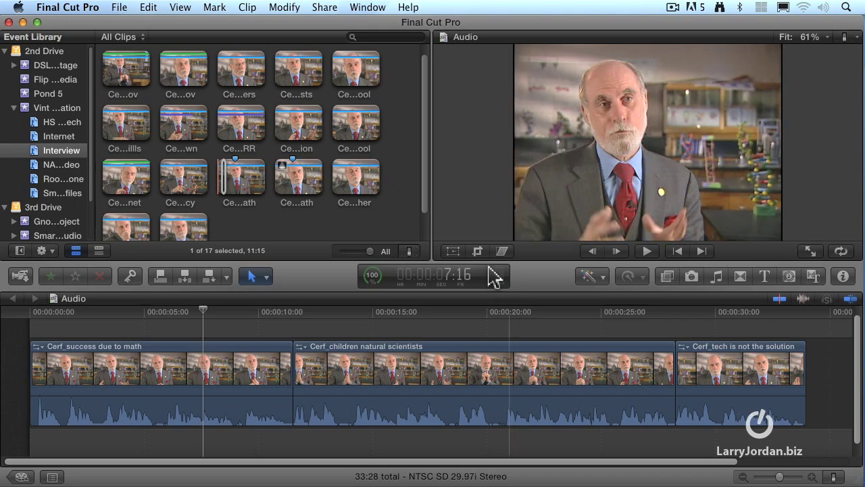
Display the large audio meters beside the timeline.
left_click(371, 8)
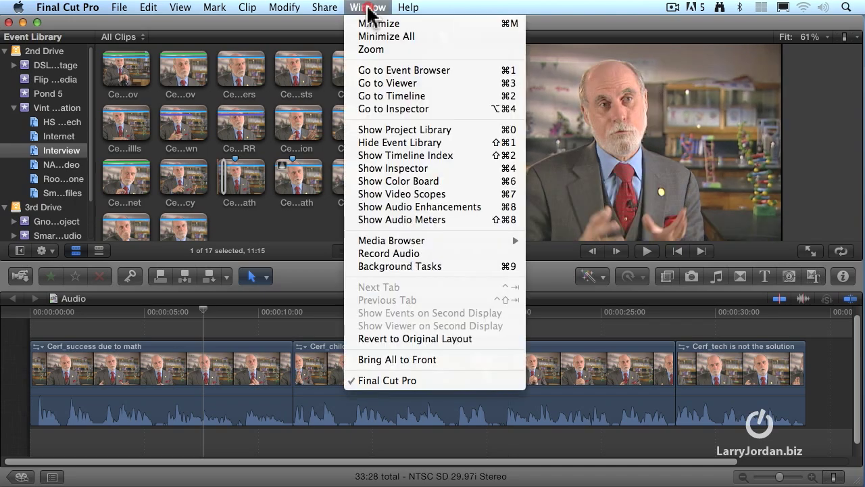
left_click(520, 220)
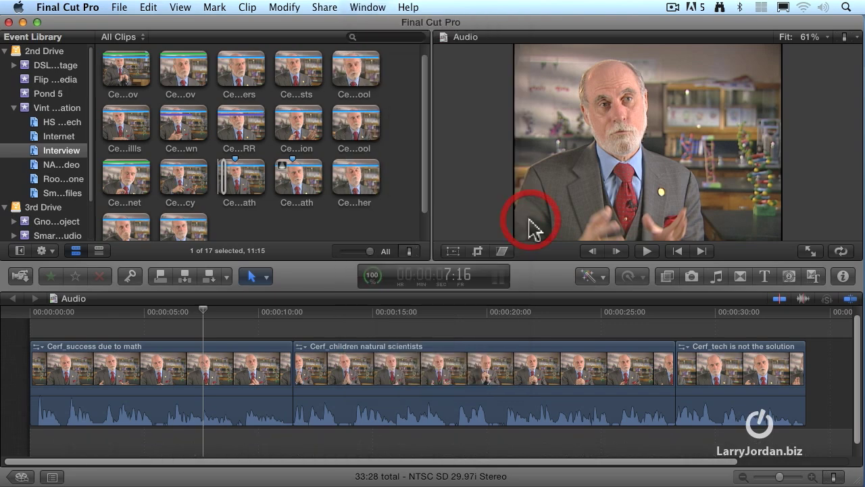
left_click(501, 278)
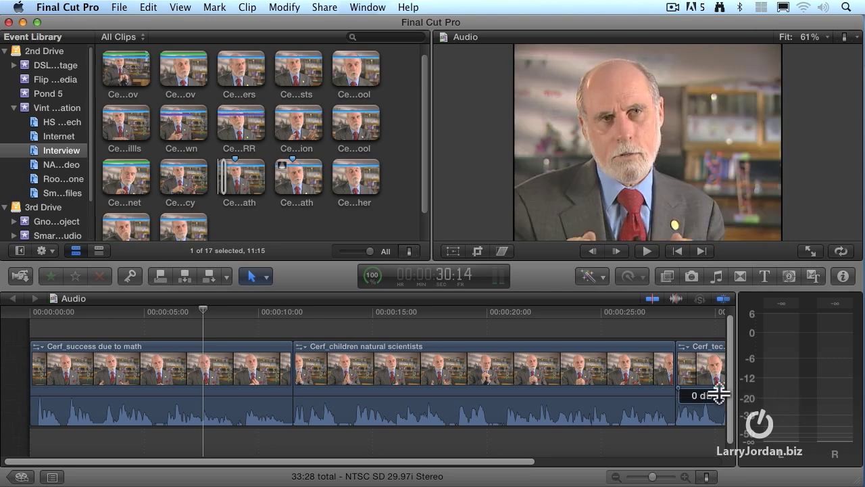
Watch the levels on widened audio meters while playing the project around 25:04, and narrow the meters again.
mouse_move(734, 392)
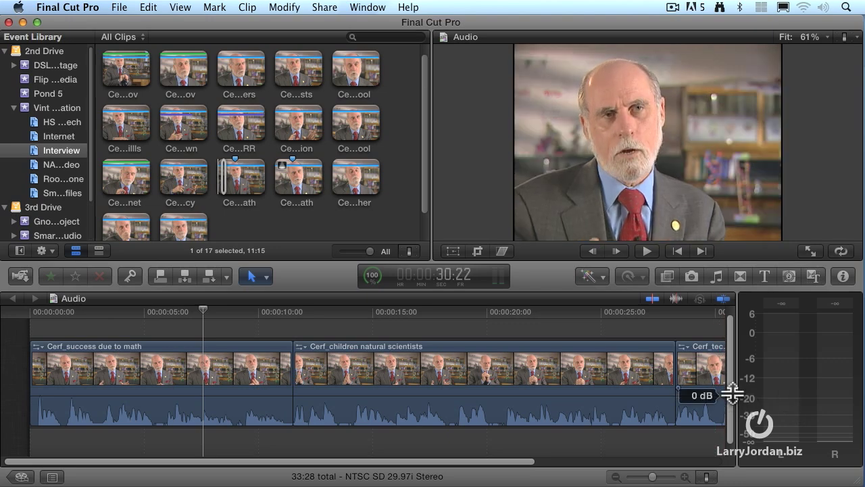
left_click_drag(737, 382, 536, 377)
key("space")
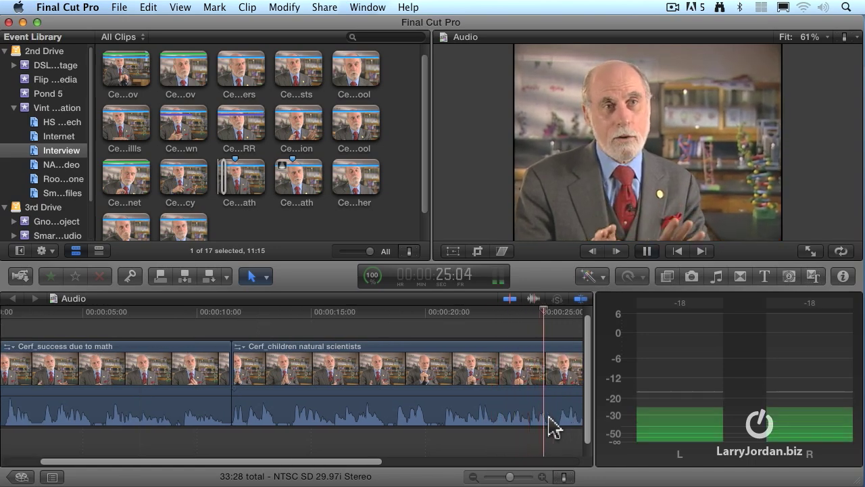
key("space")
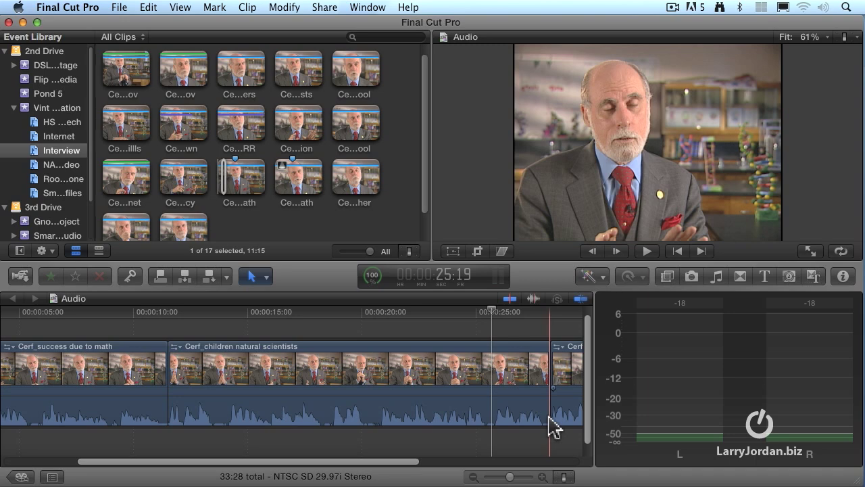
left_click_drag(597, 396, 736, 404)
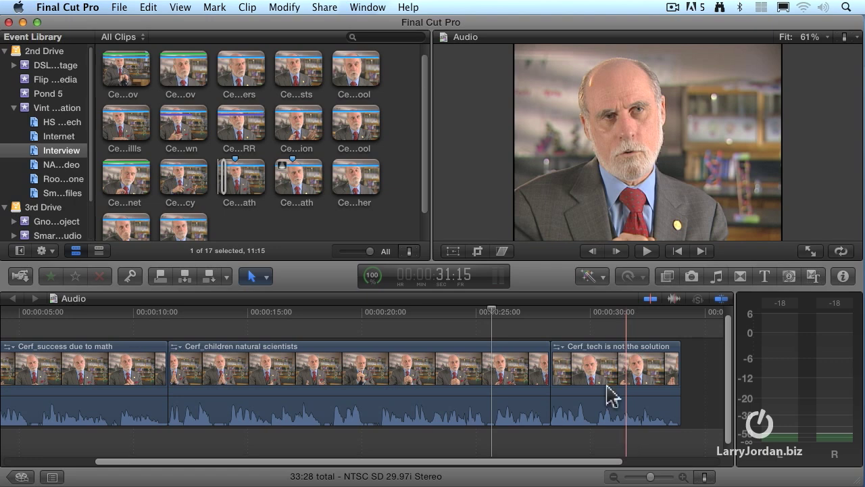
Hide and show the large audio meters several times, leaving them displayed.
left_click(498, 277)
left_click(499, 278)
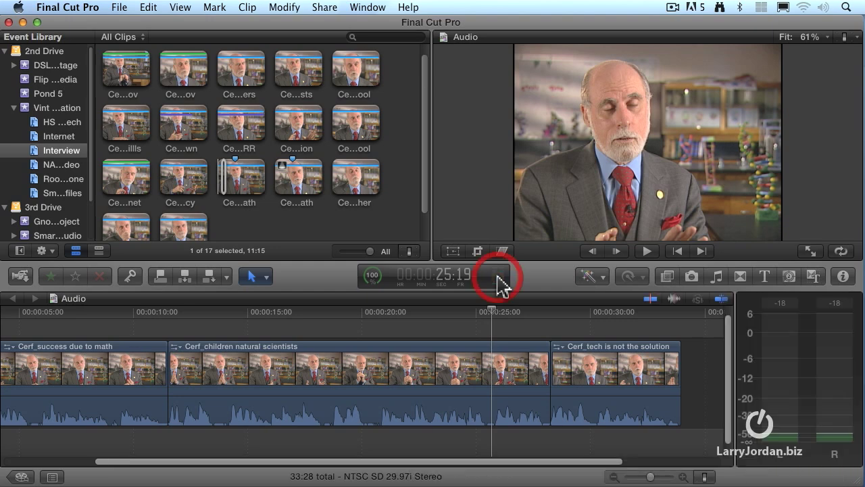
left_click(499, 279)
left_click(498, 279)
left_click(498, 279)
left_click(498, 279)
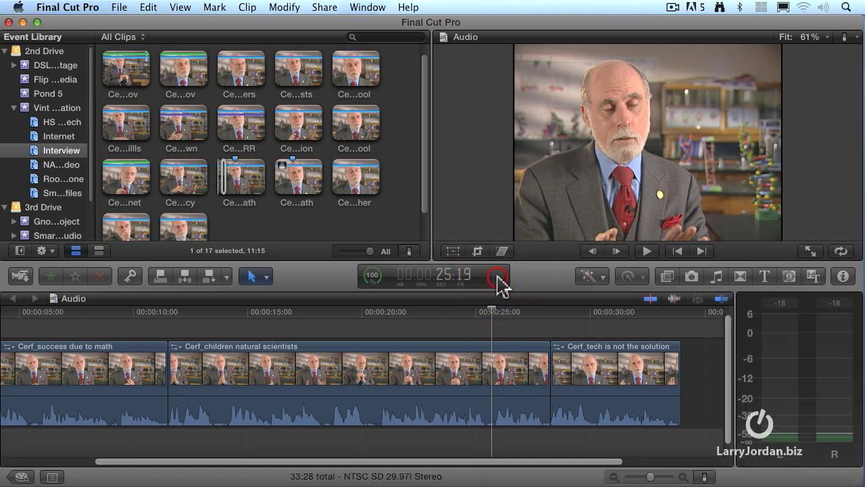
left_click(498, 278)
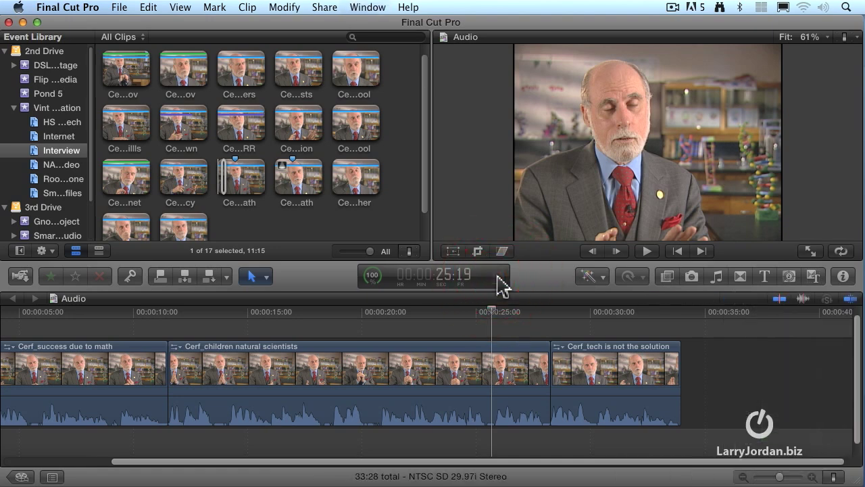
left_click(499, 278)
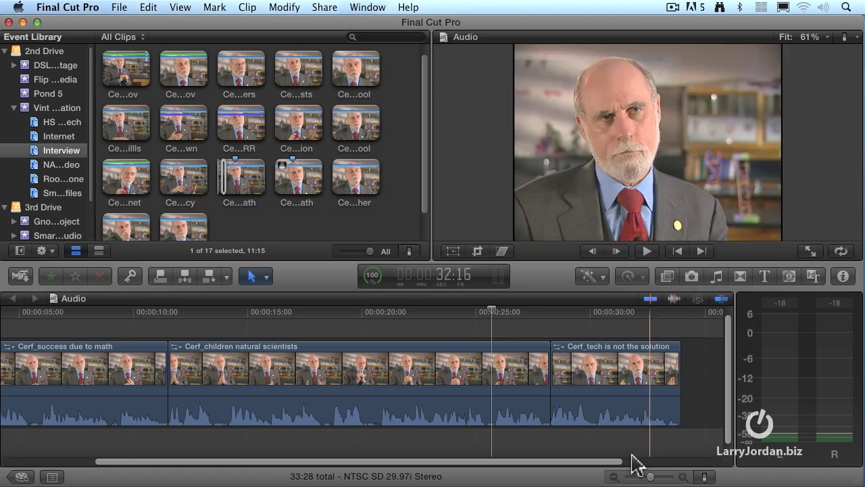
Open the Audio project's properties for editing and check the audio channel options, keeping Stereo.
left_click(586, 451)
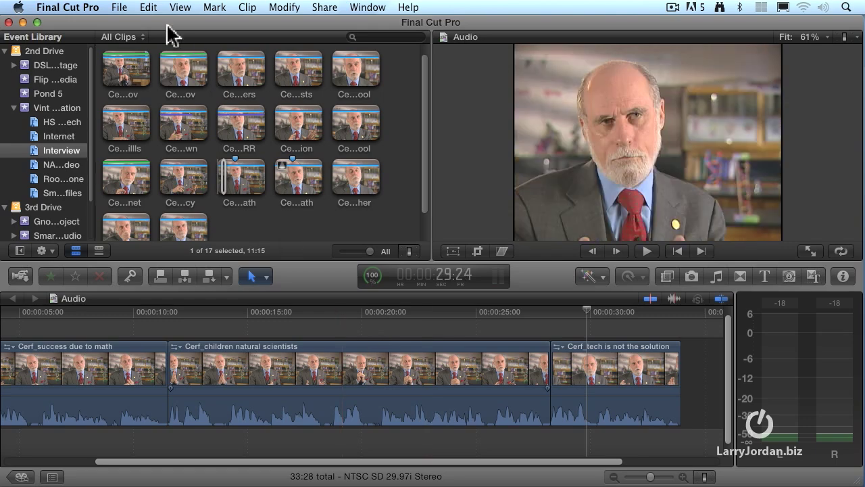
left_click(105, 6)
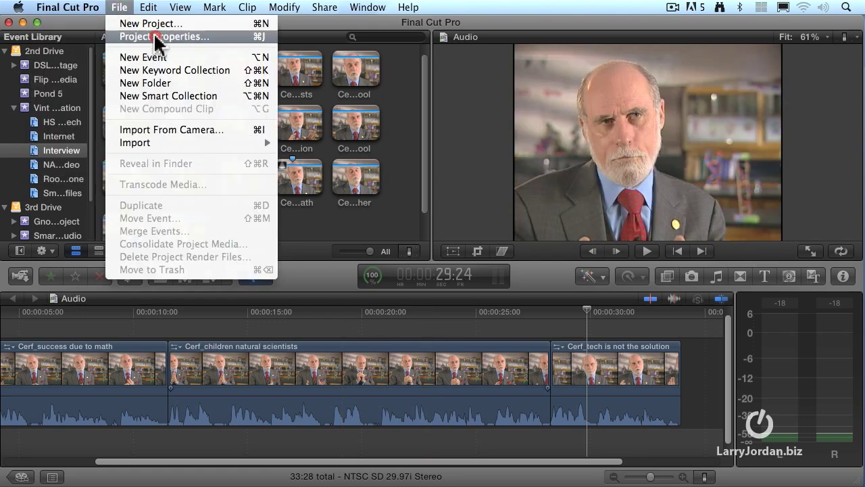
left_click(220, 39)
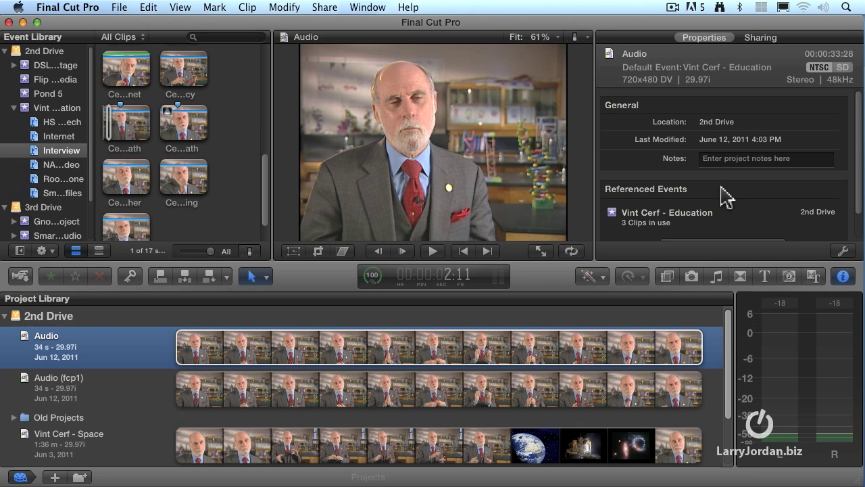
left_click(844, 252)
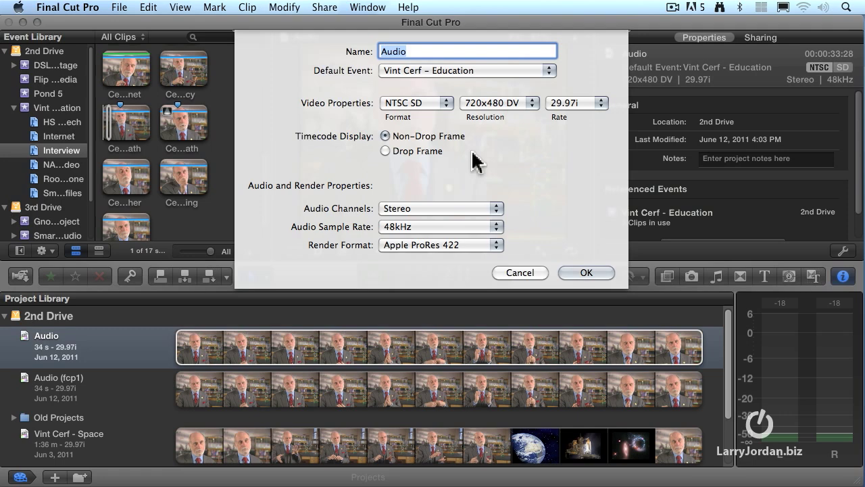
left_click(456, 210)
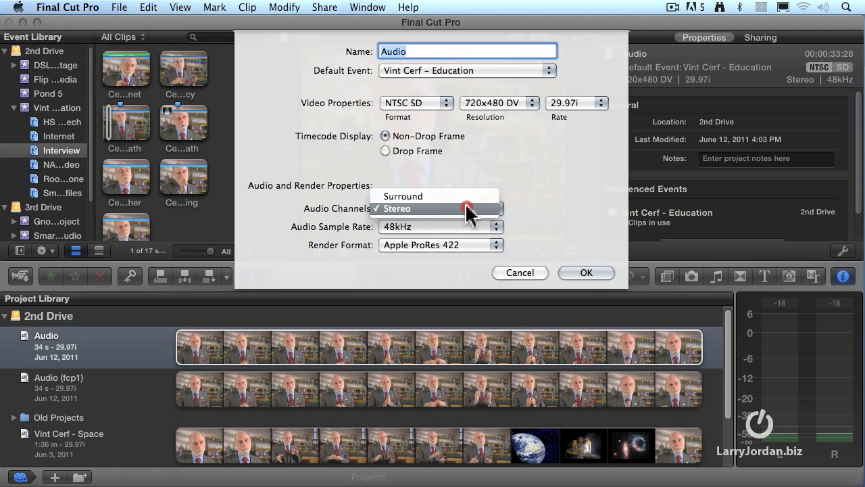
left_click(467, 208)
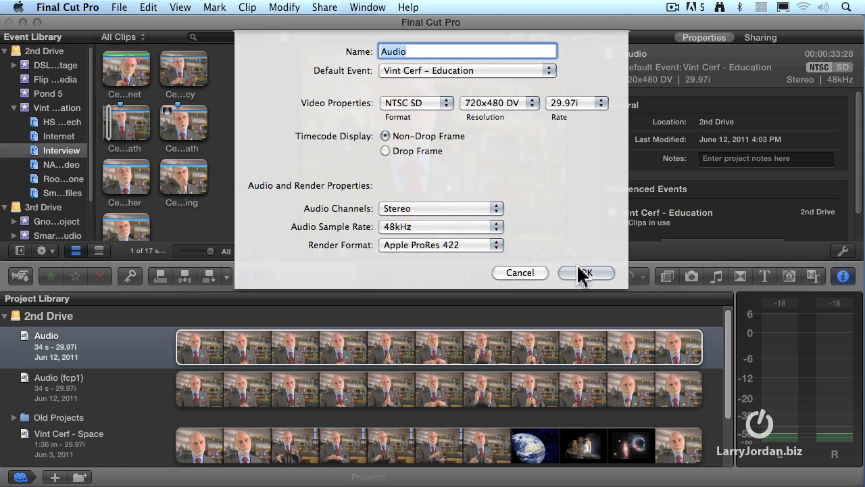
Set the Audio project's audio channels to Surround and play it briefly to watch the multichannel meters.
left_click(457, 208)
left_click(457, 197)
left_click(580, 271)
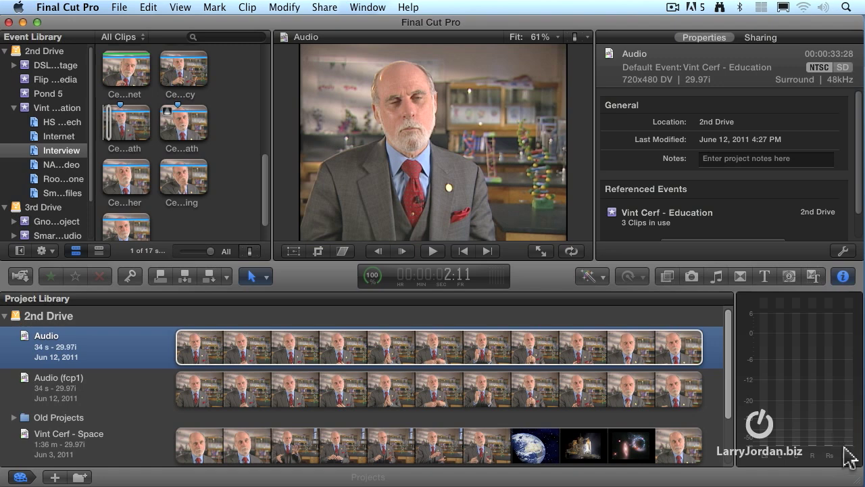
key("space")
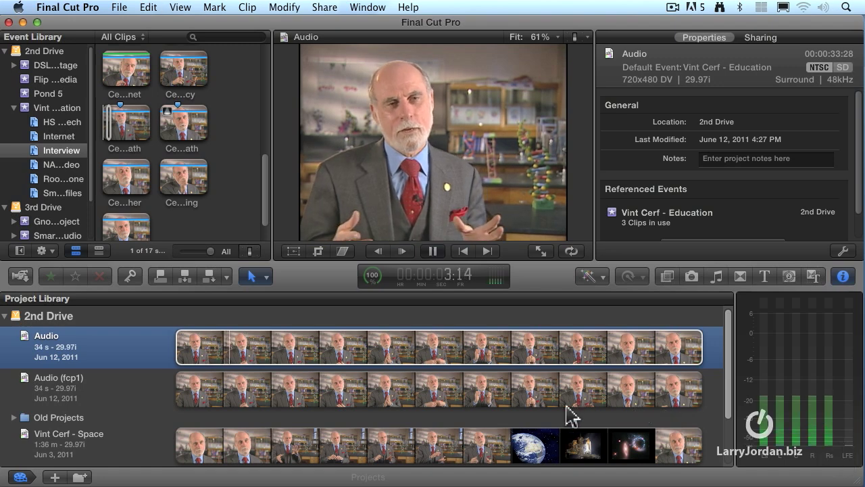
key("space")
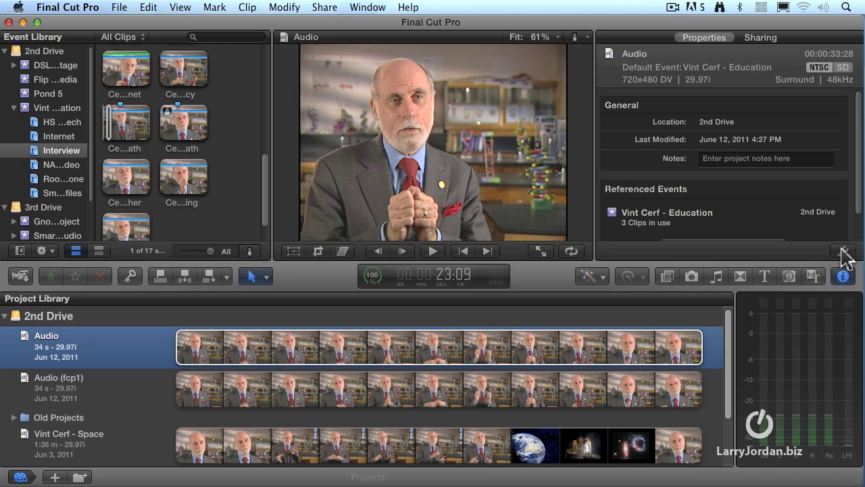
Set the Audio project's audio channels back to Stereo, and open the project in the timeline with its full length fitted.
left_click(843, 251)
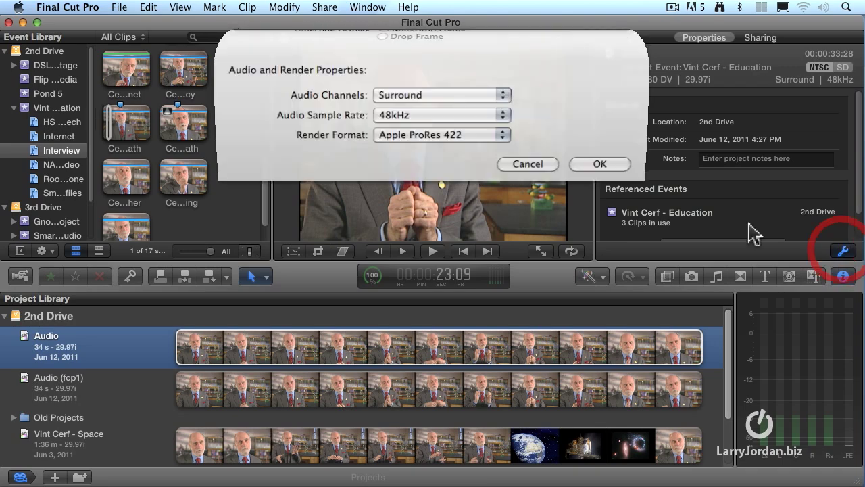
left_click(414, 208)
left_click(419, 220)
left_click(582, 273)
key("space")
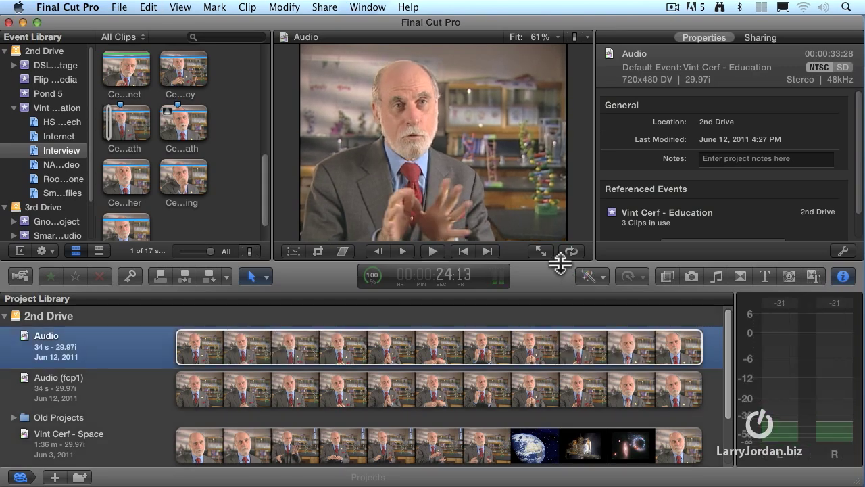
double_click(115, 349)
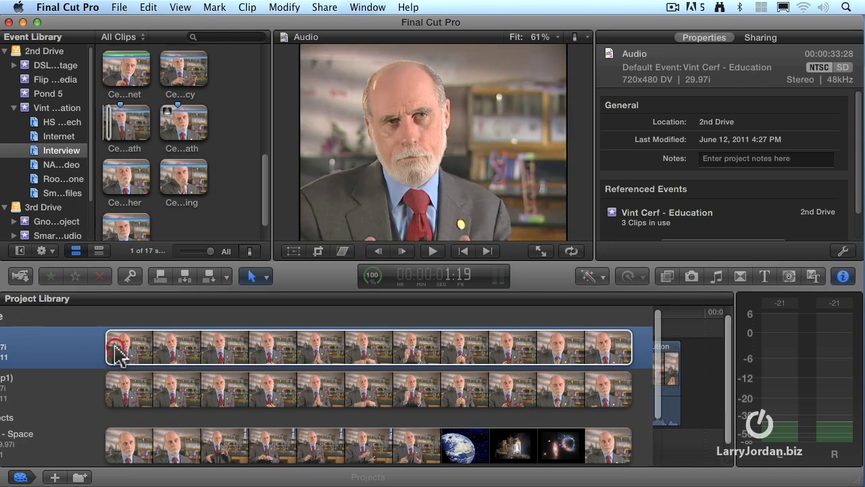
key("shift+z")
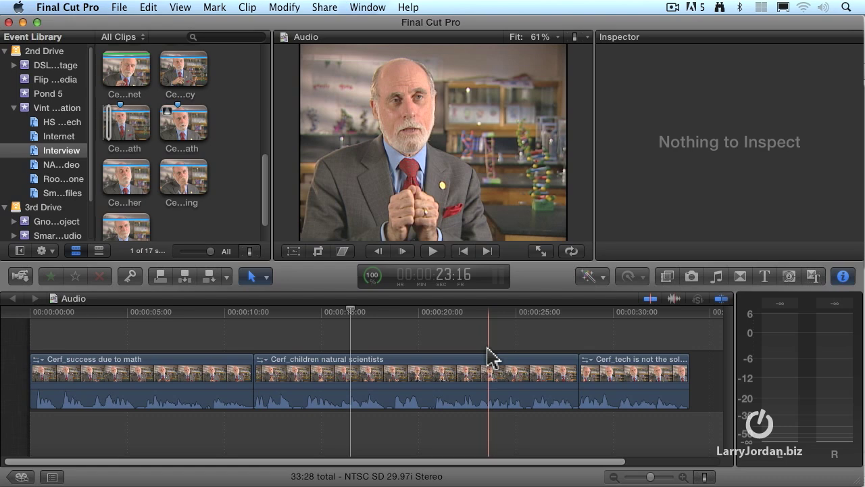
Try volume levels of -5, 0 and -28 dB on the Cerf_children natural scientists clip in the timeline, and play the -28 dB level.
left_click_drag(466, 391, 465, 393)
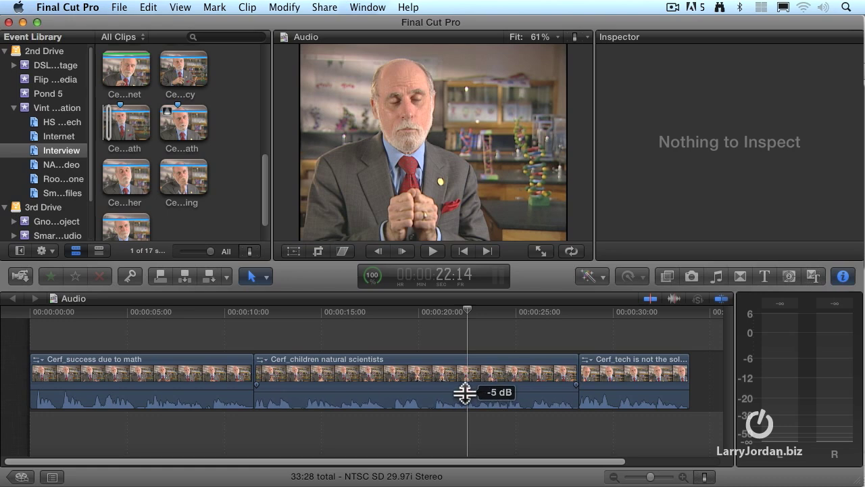
left_click_drag(465, 393, 465, 390)
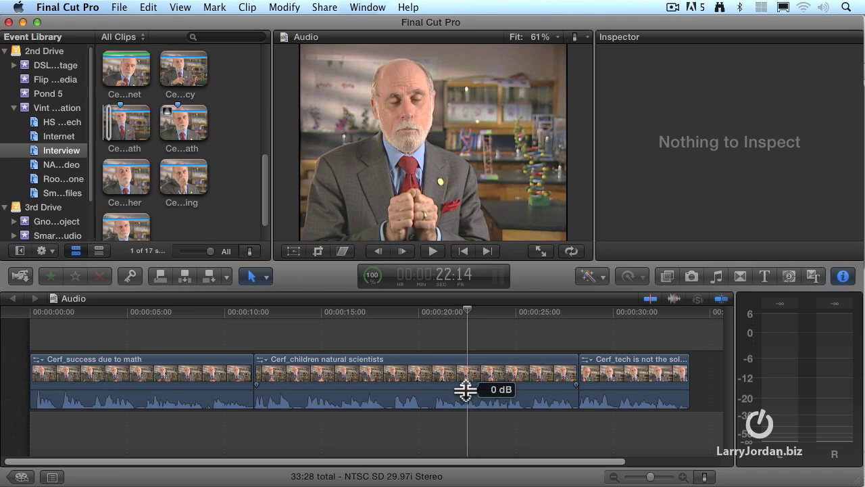
left_click_drag(465, 390, 467, 401)
key("space")
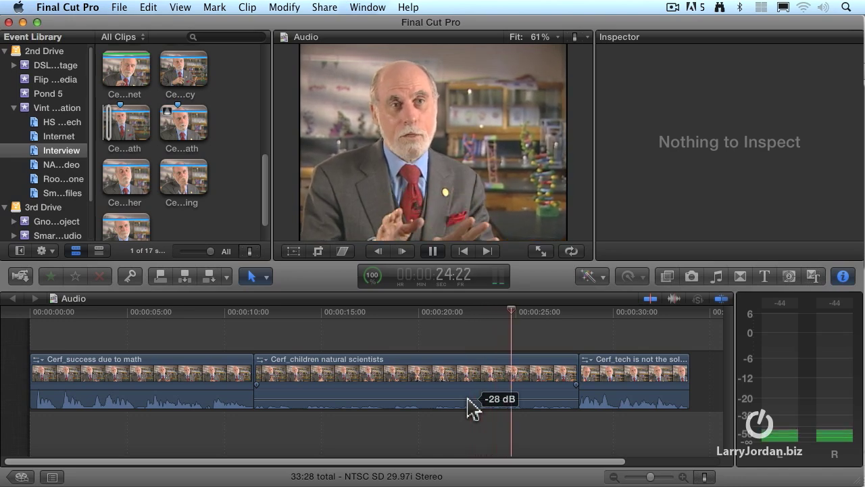
key("space")
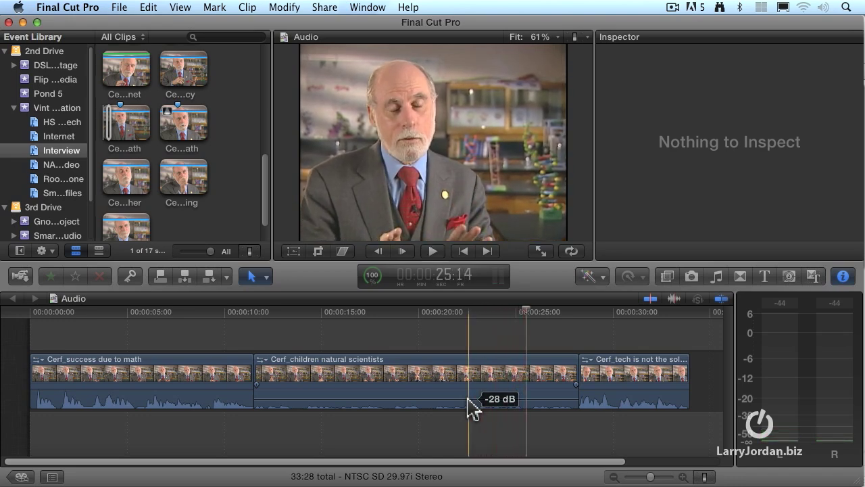
Raise the middle clip's volume line until its loudest waveform peaks turn yellow, and play it to check the meters.
left_click_drag(466, 400, 466, 384)
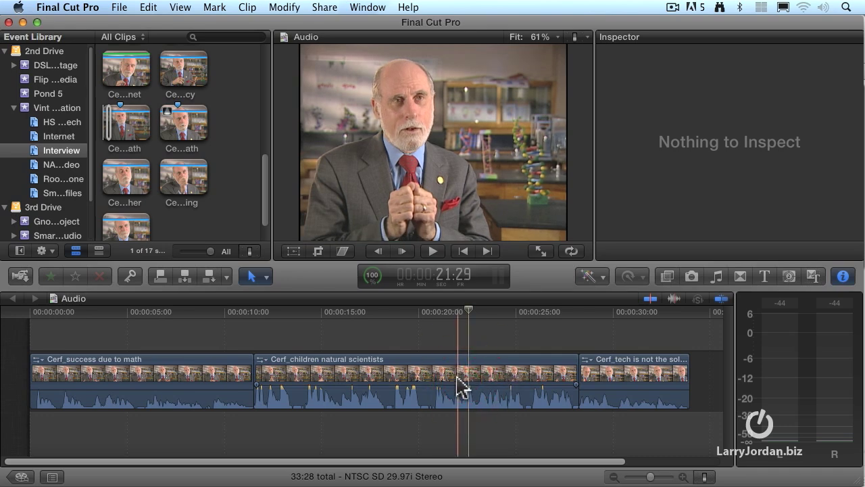
key("space")
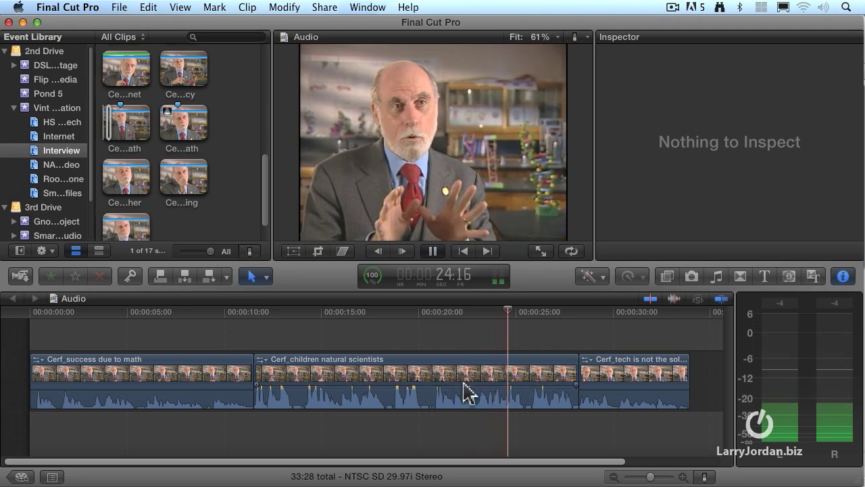
key("space")
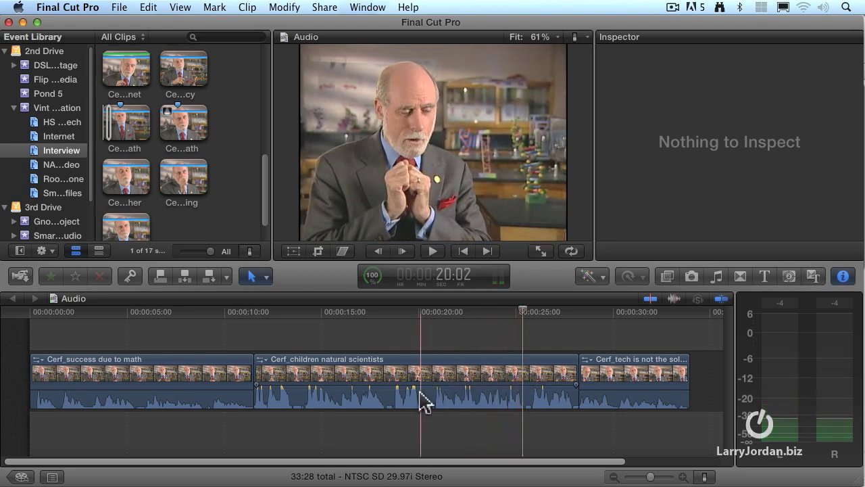
Examine the yellow waveform peaks of the middle clip up close and play from about 18:20 while watching the meters.
key("super+equal")
key("super+equal")
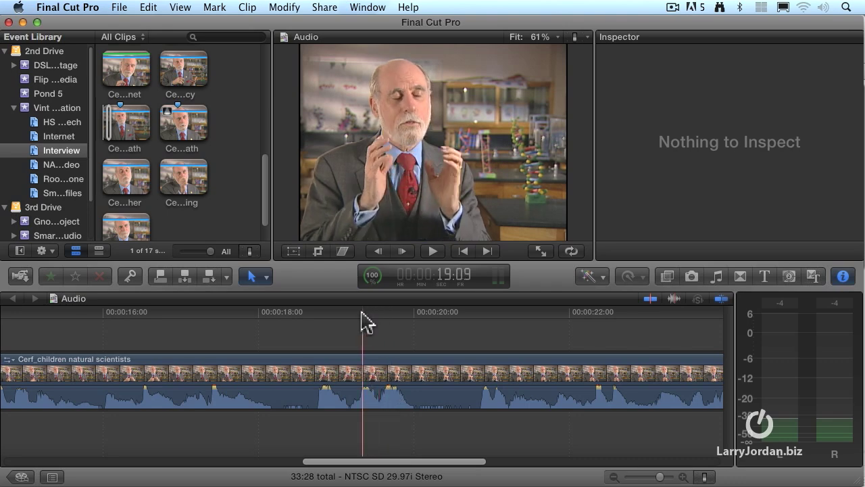
left_click(322, 315)
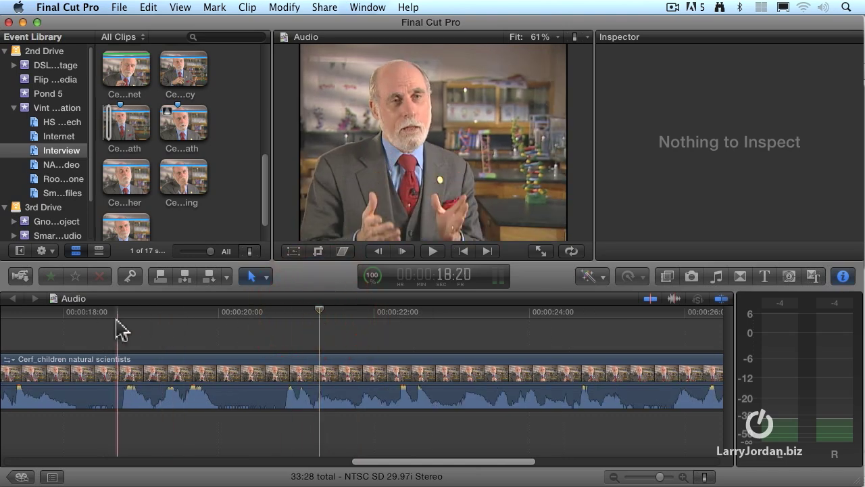
left_click(120, 321)
key("space")
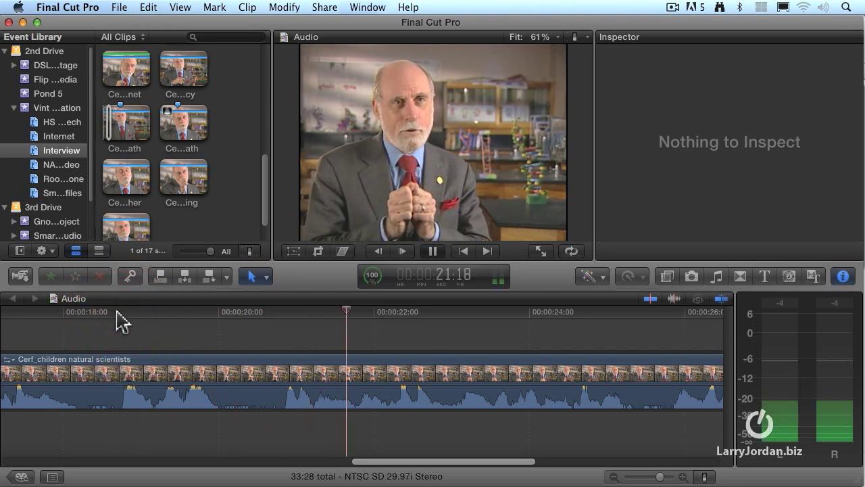
key("space")
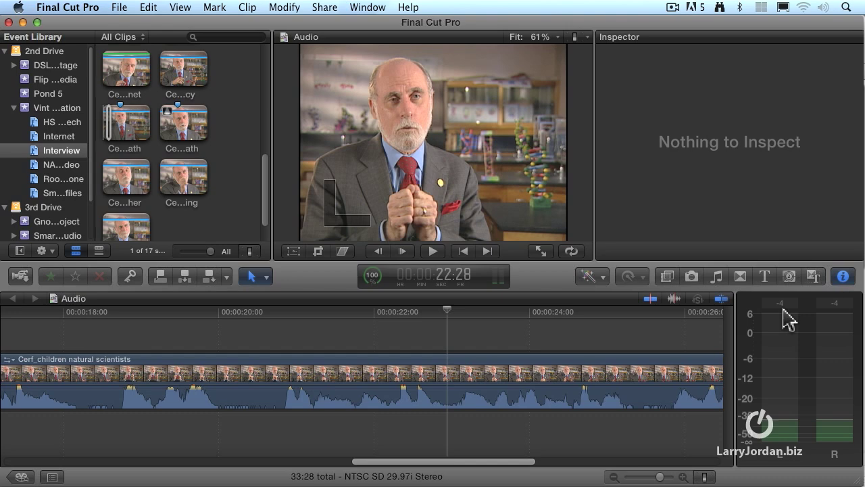
Lower the middle clip's volume line to 0 dB and play from 13:26 to check the level.
mouse_move(525, 384)
mouse_move(525, 384)
left_mouse_down()
mouse_move(531, 400)
mouse_move(518, 394)
left_mouse_up()
key("shift+z")
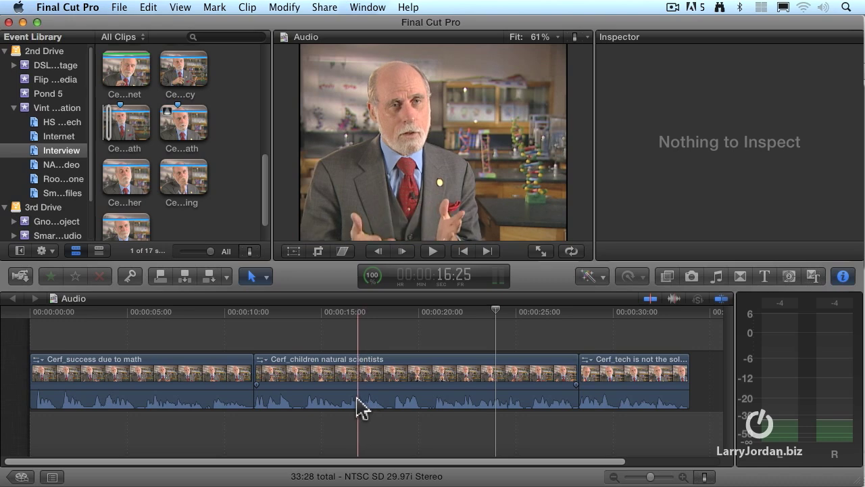
left_click(300, 311)
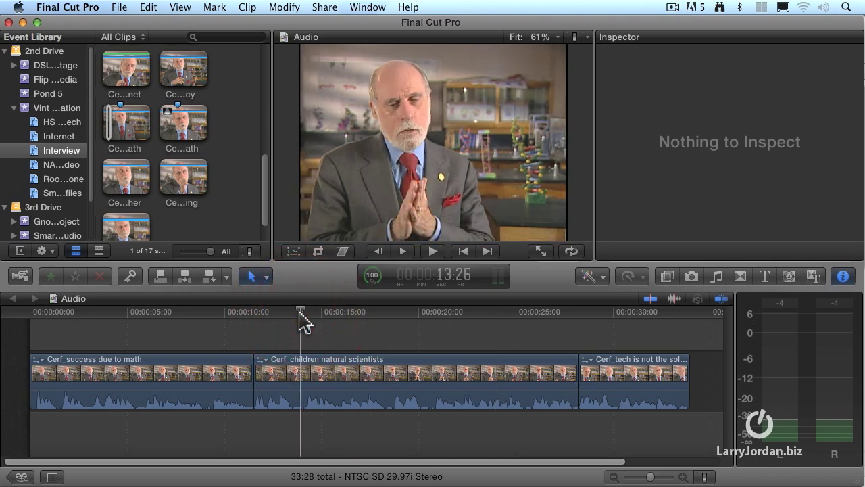
key("space")
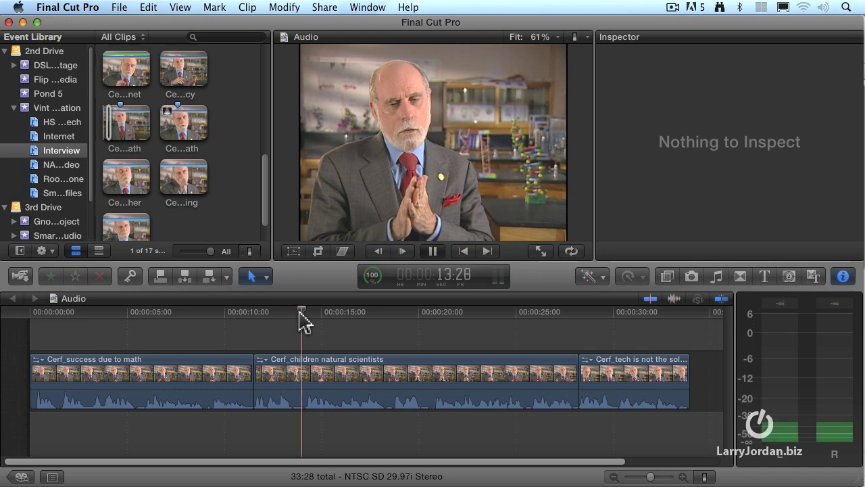
key("space")
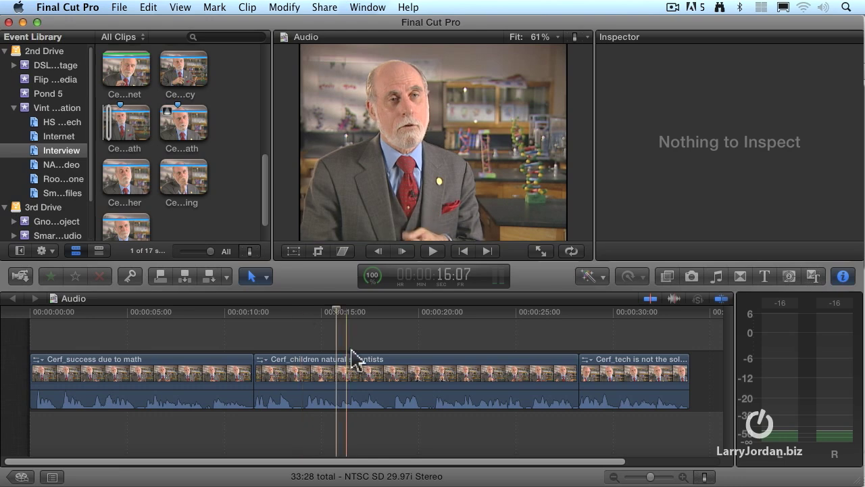
Select the Cerf_children natural scientists clip and try Inspector volume values of 4 and -3 dB.
left_click(422, 406)
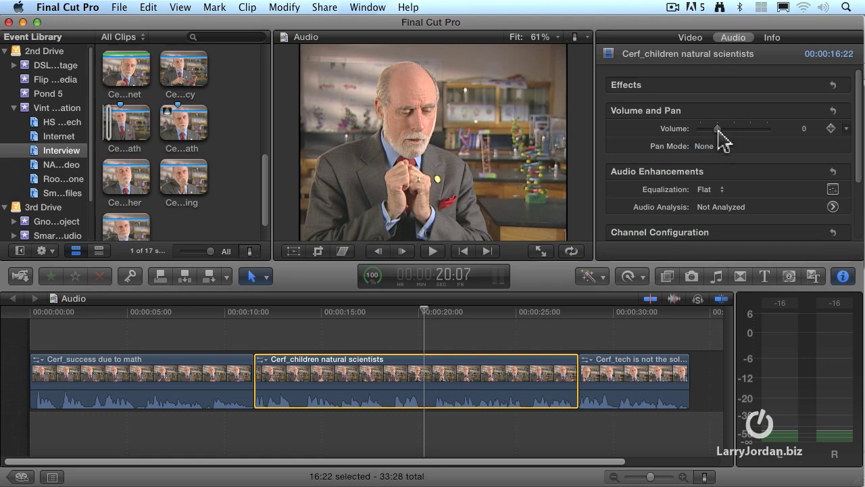
left_click_drag(718, 130, 729, 148)
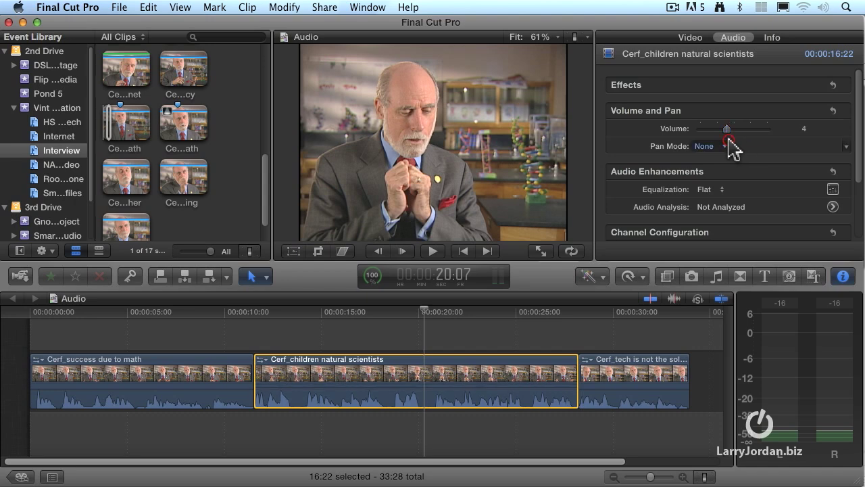
left_click(803, 129)
key("BackSpace")
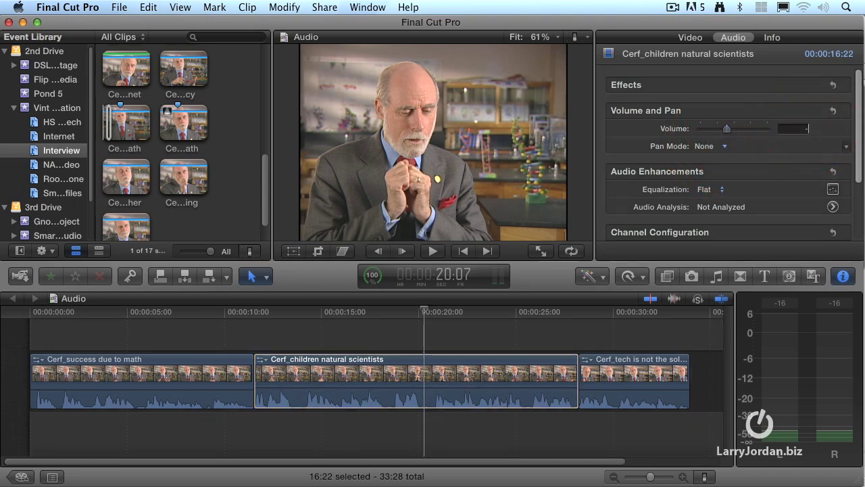
key("Return")
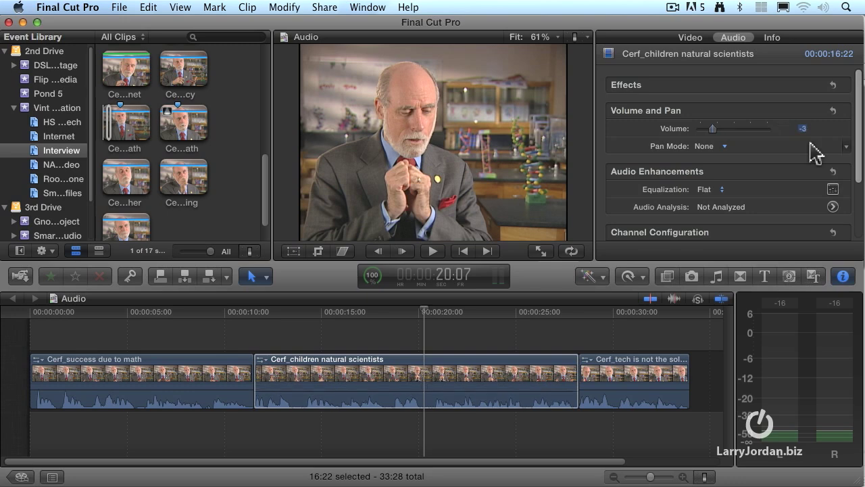
Raise the selected clip's Inspector volume to 5 dB, and reset it to 0 dB.
left_click(539, 404)
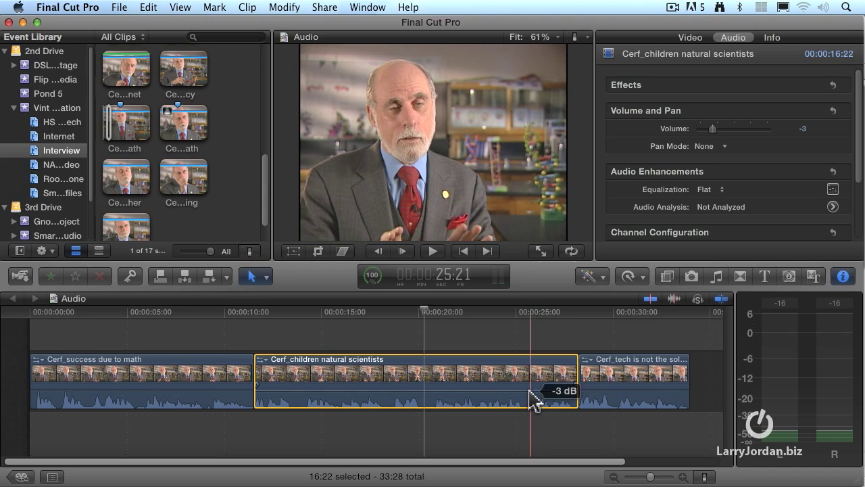
left_click_drag(715, 139, 731, 140)
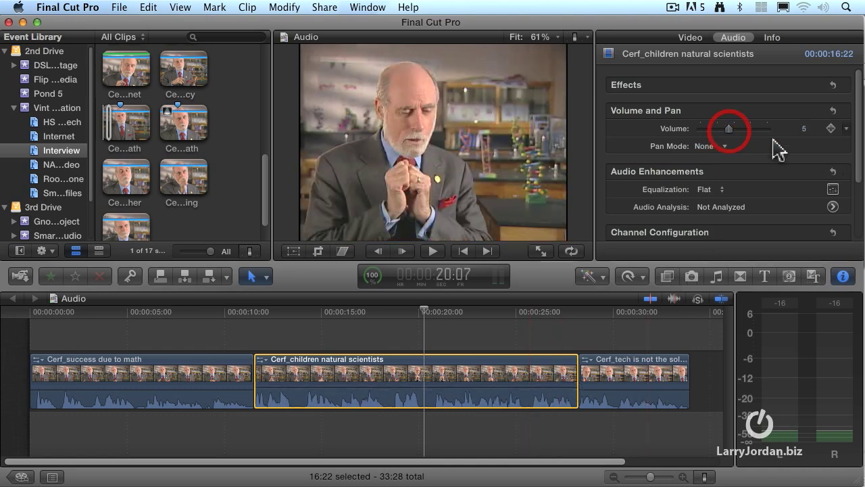
left_click(804, 130)
type("0")
key("Return")
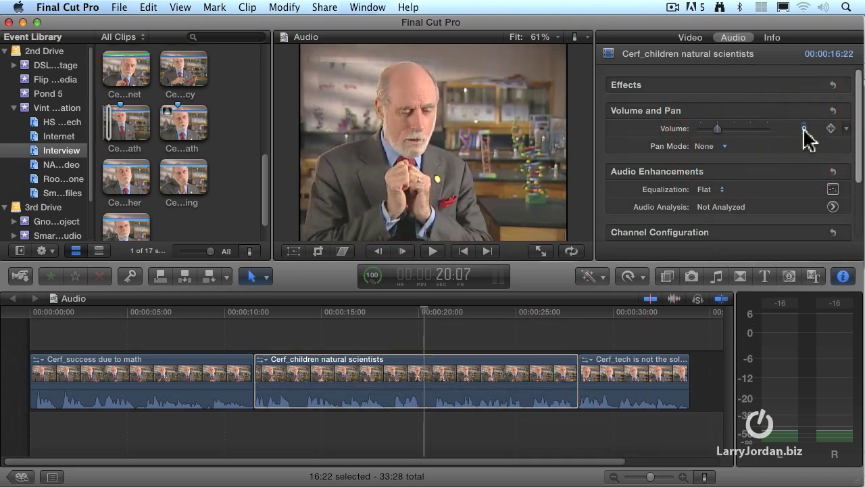
Try a volume of 10 dB for the selected clip in the Inspector, and reset the Volume and Pan settings.
left_click(755, 131)
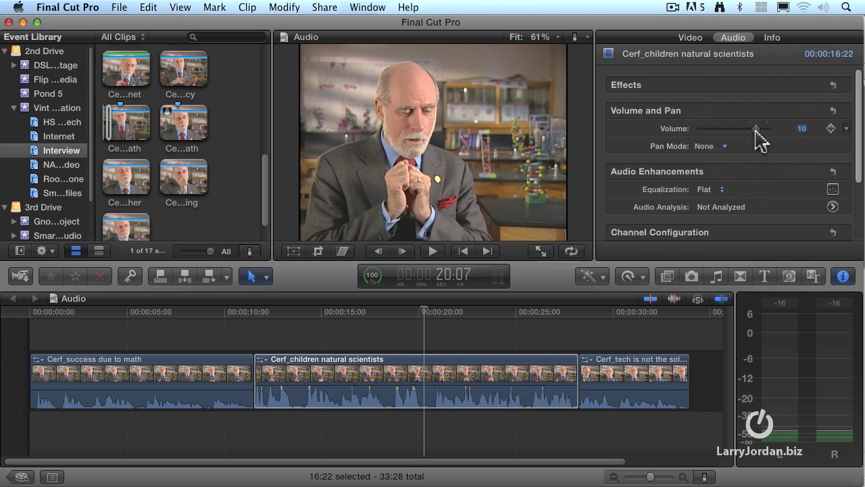
left_click(834, 111)
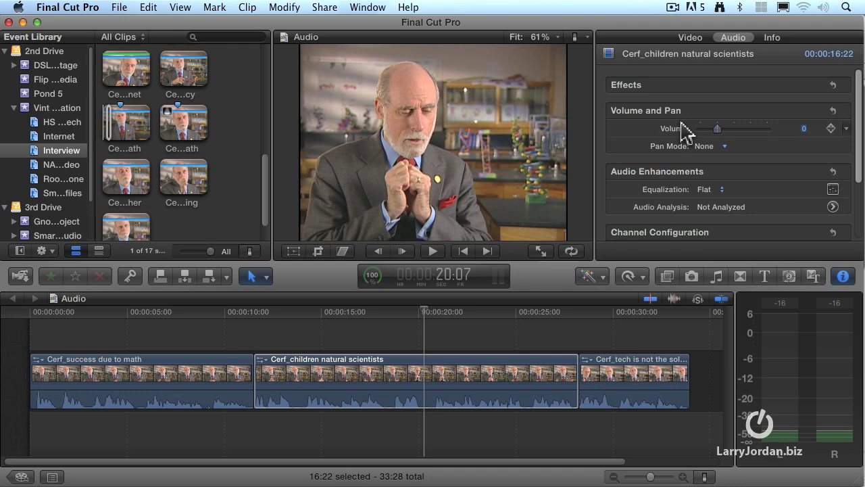
Select the Cerf_children natural scientists clip, set its Pan Mode to Stereo Left/Right, and review the other pan modes.
left_click(556, 388)
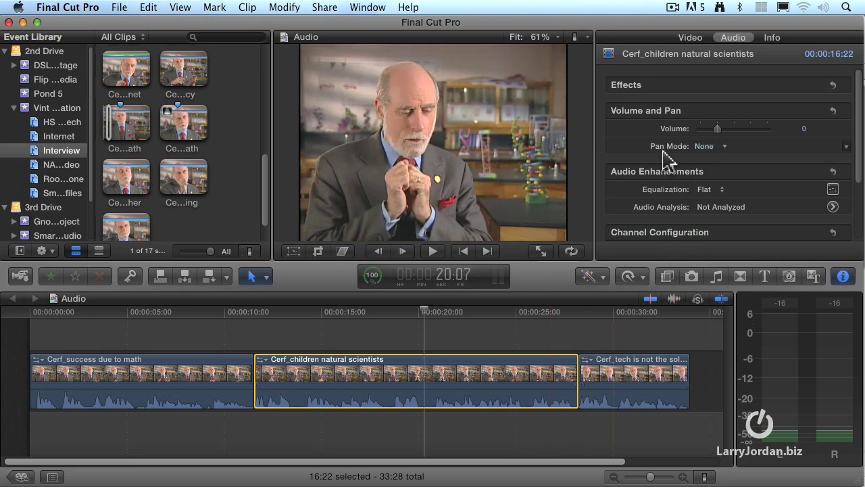
left_click(724, 147)
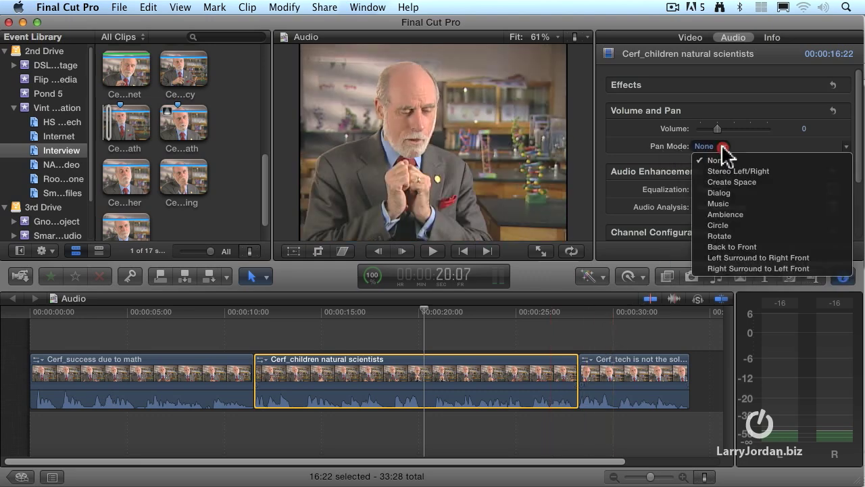
left_click(787, 178)
left_click(750, 146)
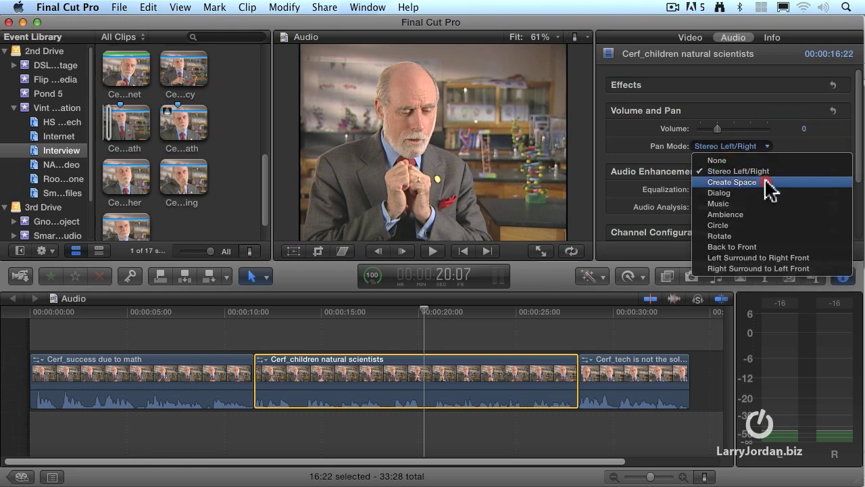
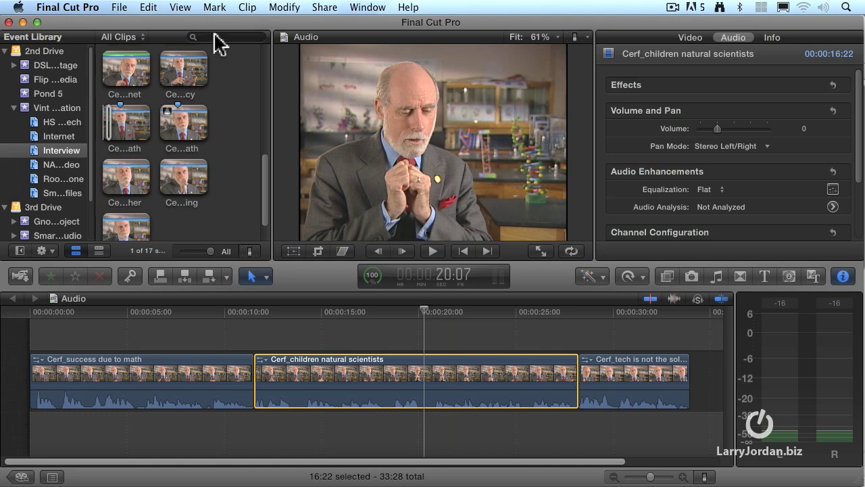
Expand the audio and video of all timeline clips, and collapse all clips again.
left_click(180, 6)
mouse_move(282, 161)
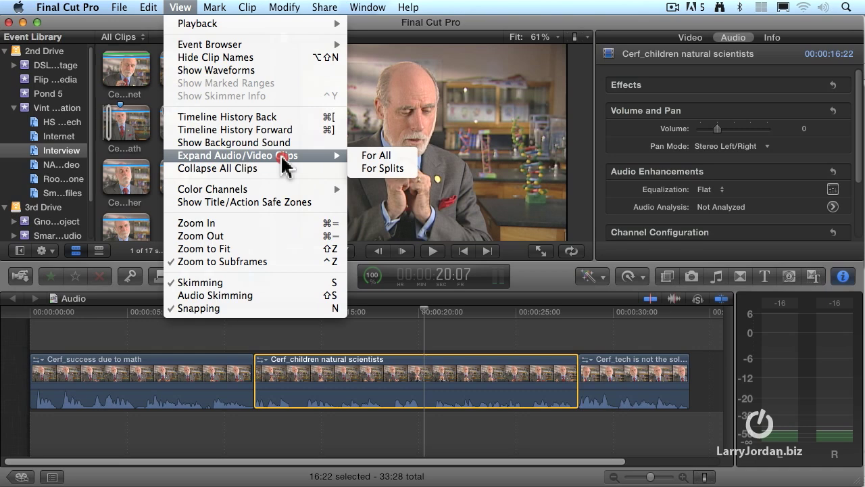
left_click(394, 162)
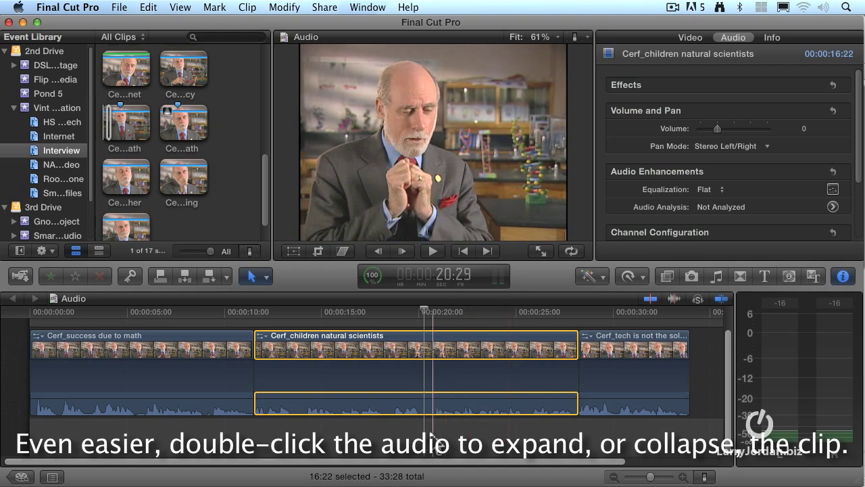
left_click(181, 8)
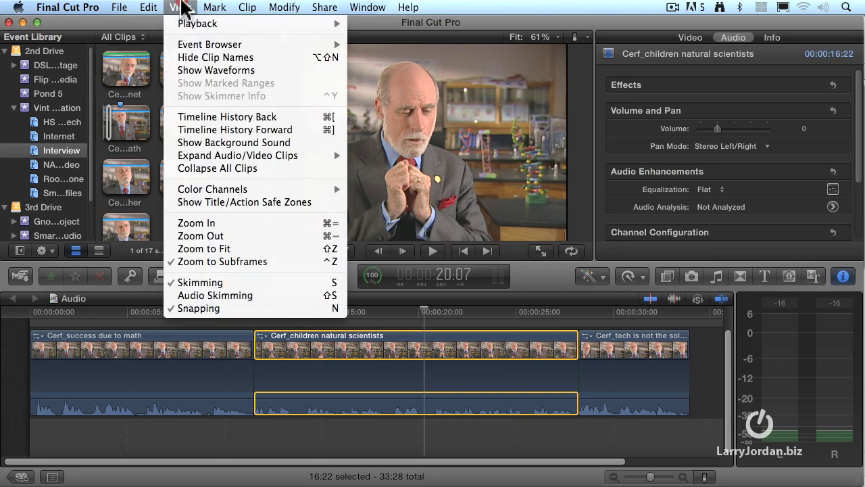
left_click(223, 169)
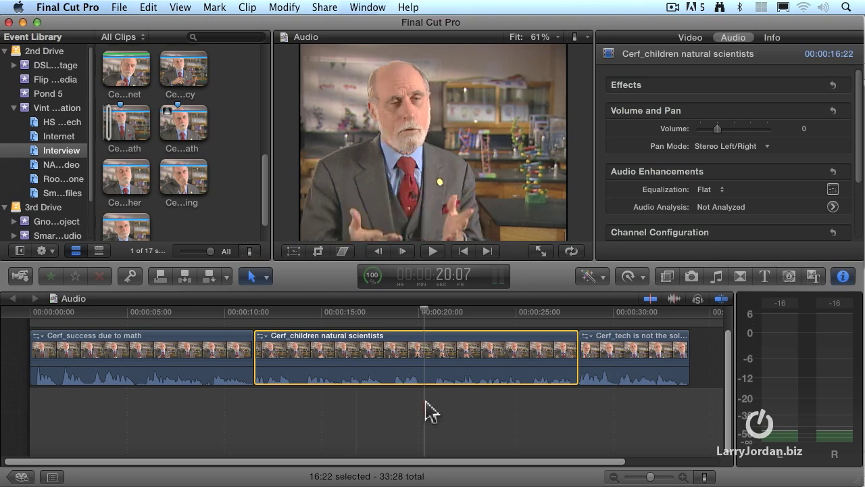
Detach the audio from the Cerf_children natural scientists clip.
scroll(455, 406, "up", 2)
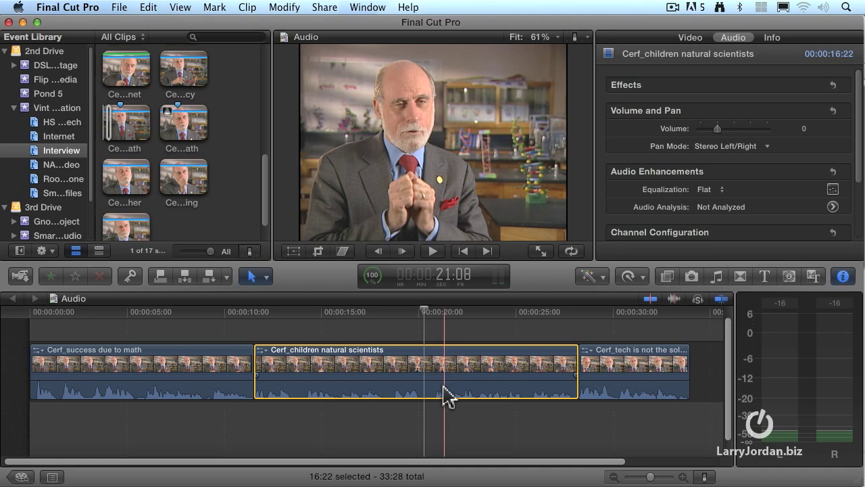
left_click(247, 7)
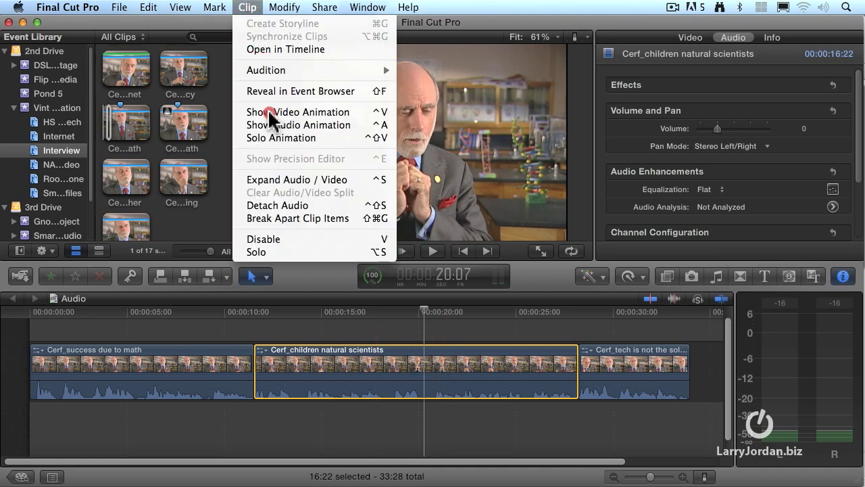
left_click(294, 206)
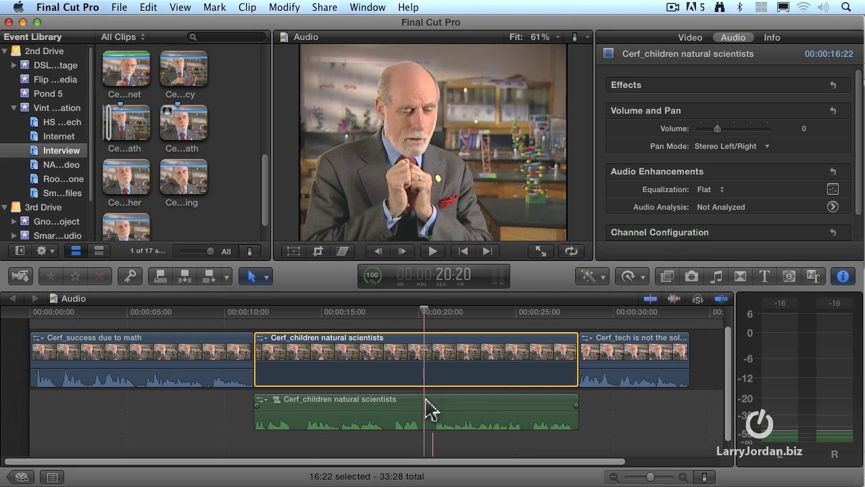
left_click(415, 371)
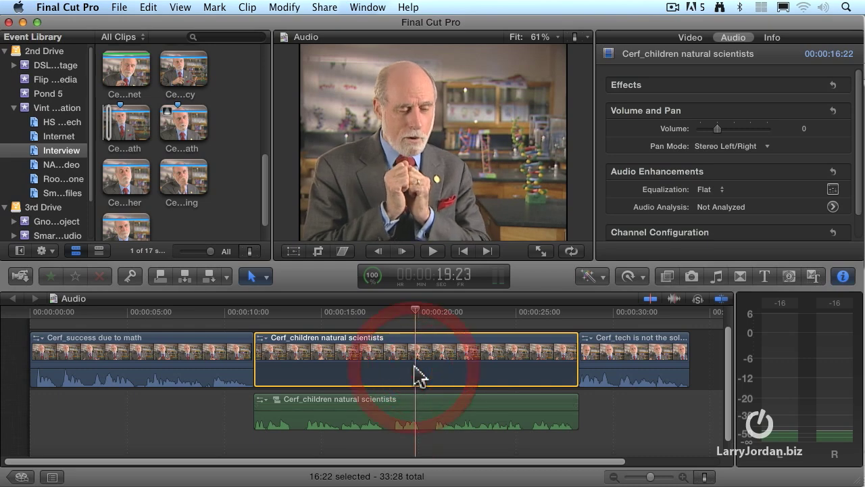
Try shifting the detached audio about 1.5 seconds later, and undo both the move and the detaching.
left_click(427, 405)
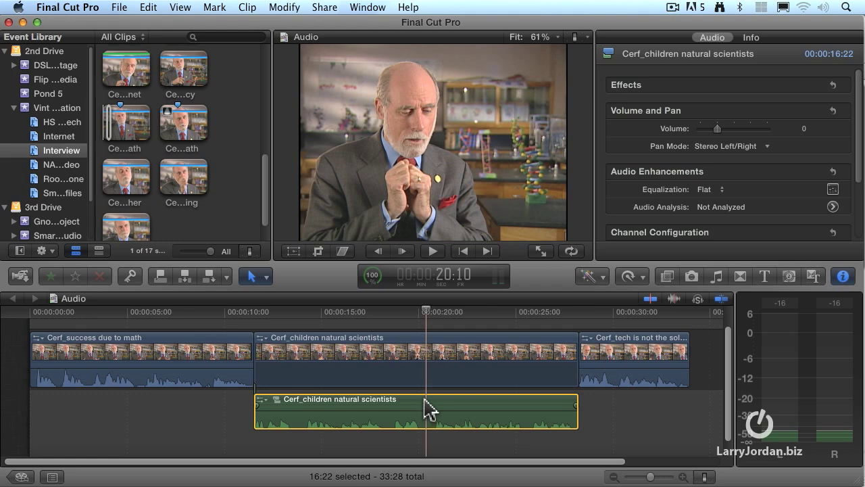
left_click_drag(427, 407, 456, 412)
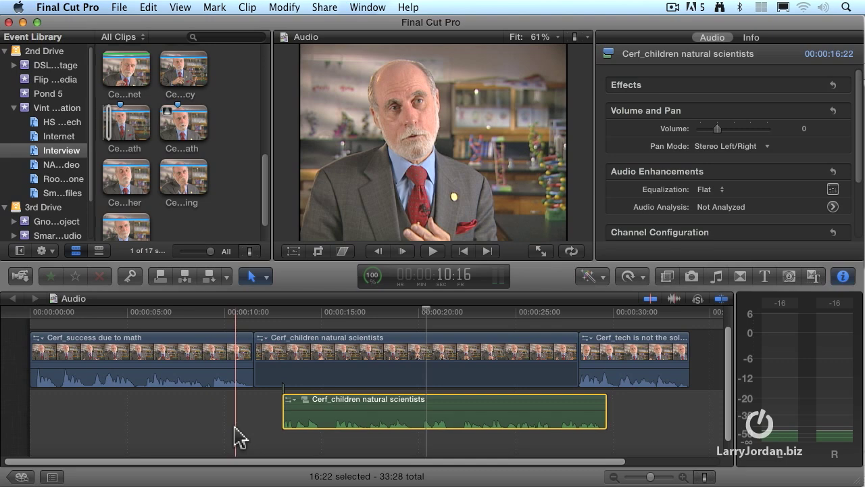
key("super+z")
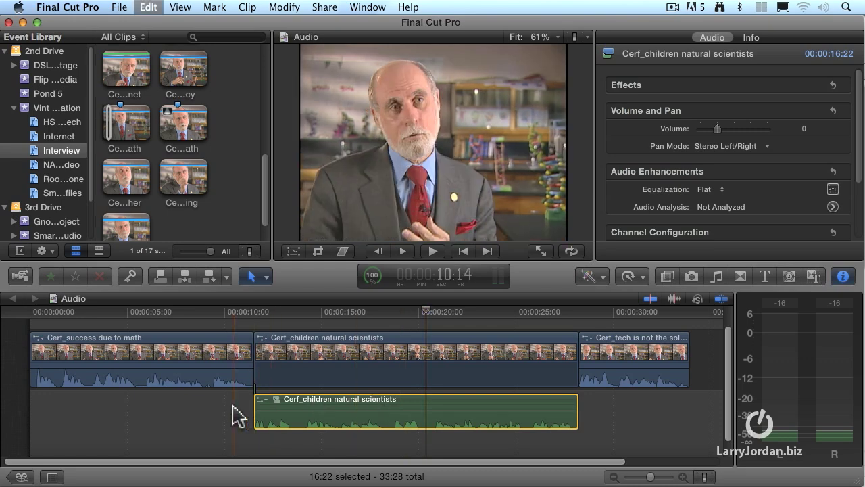
key("Delete")
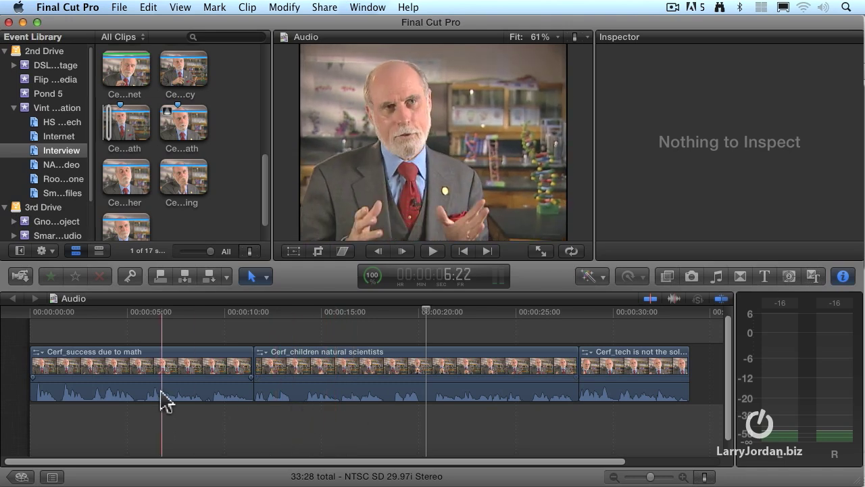
Play the first clip from the start of the timeline to hear its opening without a fade.
left_click(31, 312)
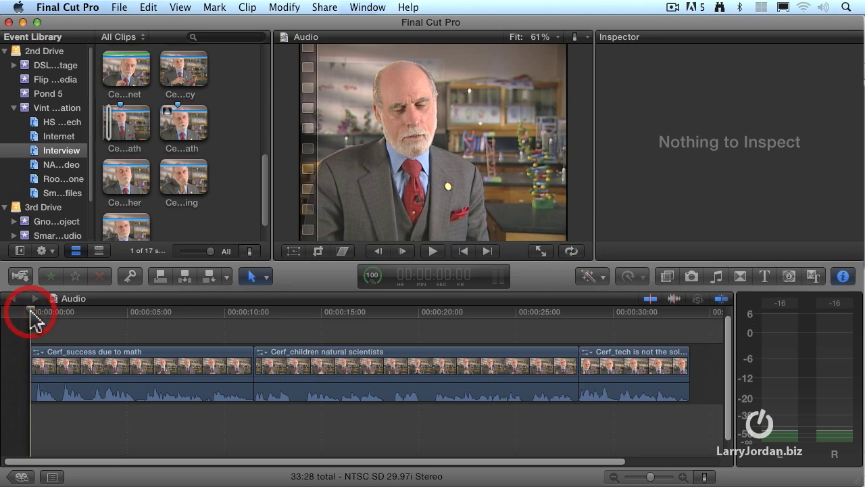
key("space")
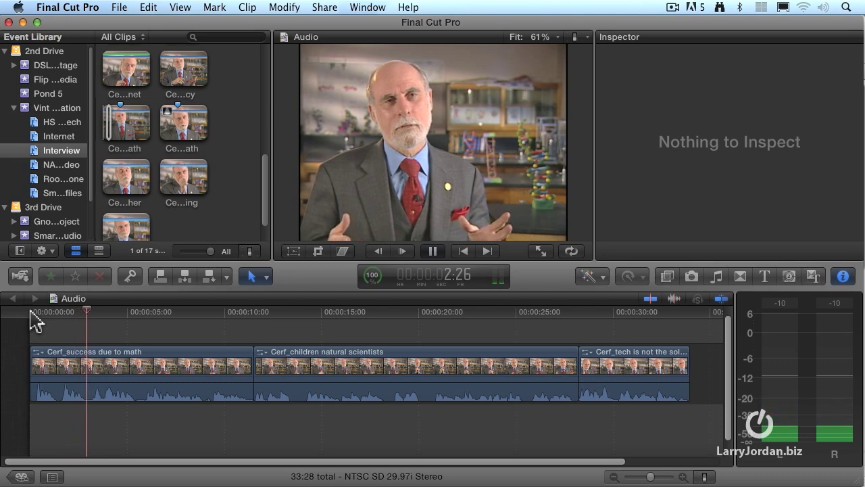
key("space")
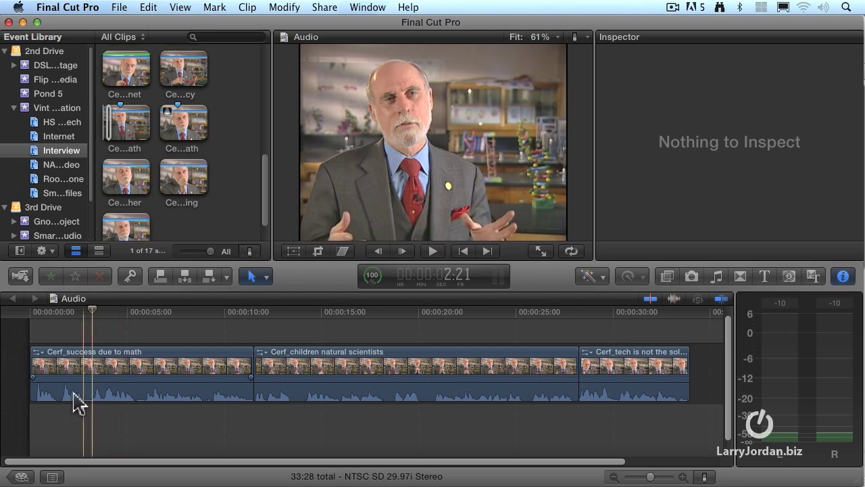
Add an audio fade-in of about 4.5 seconds to the first clip and play it from the start.
left_click_drag(34, 379, 121, 383)
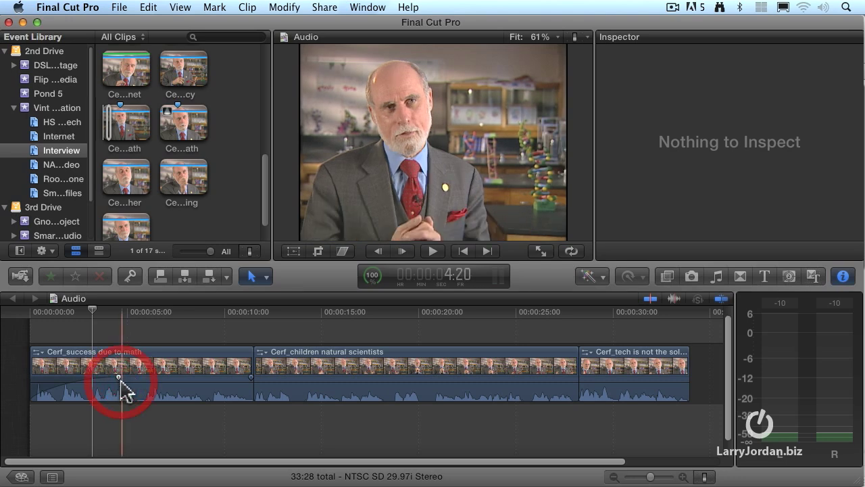
key("Home")
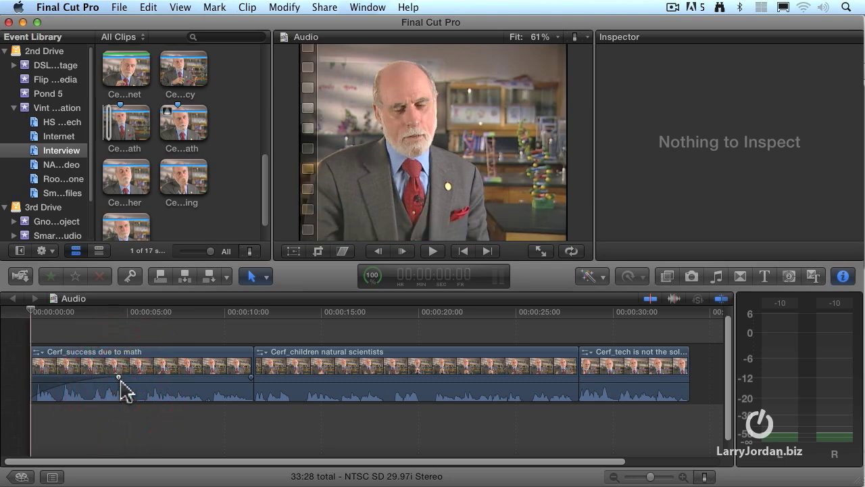
key("space")
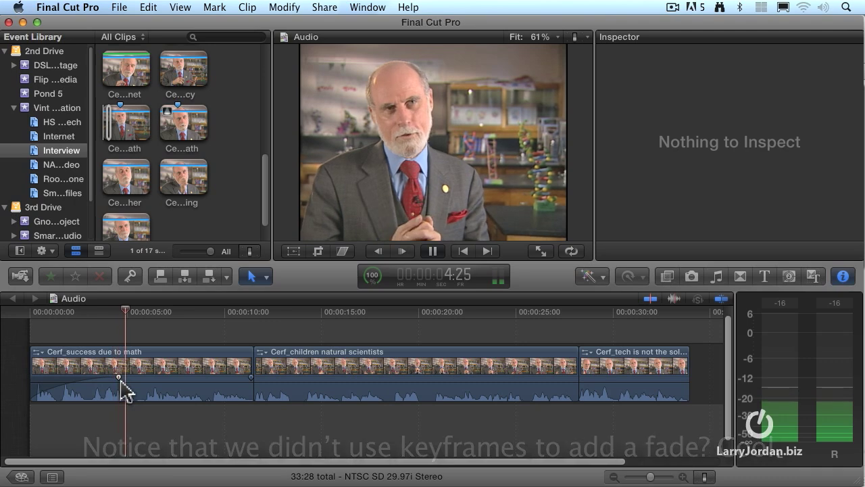
mouse_move(123, 385)
key("space")
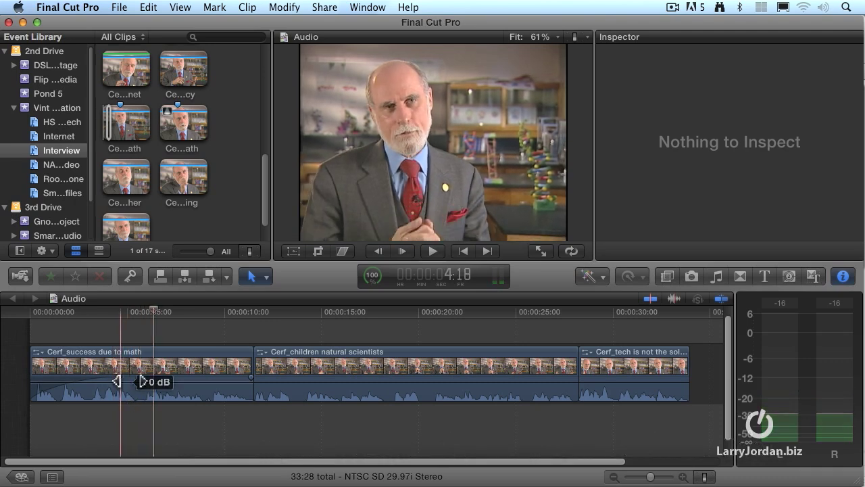
Add an audio fade-out of about 3 seconds to the first clip and play from 5:05 to hear it.
left_click_drag(249, 381, 189, 379)
left_click(136, 318)
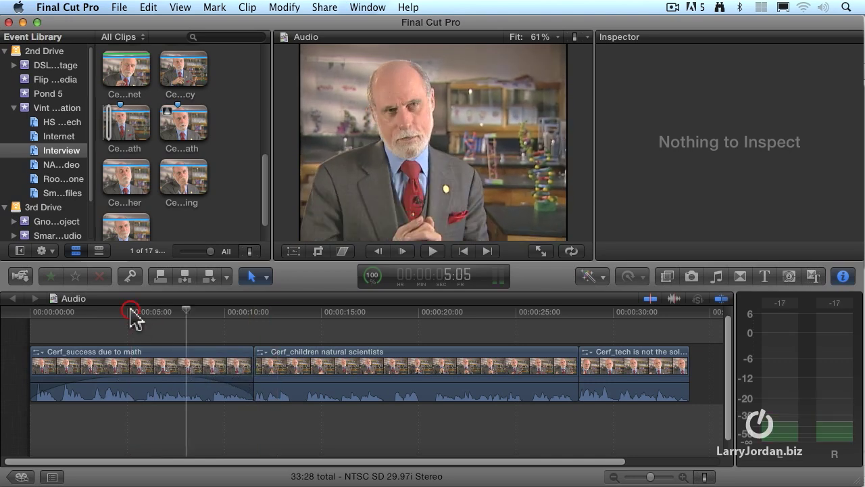
key("space")
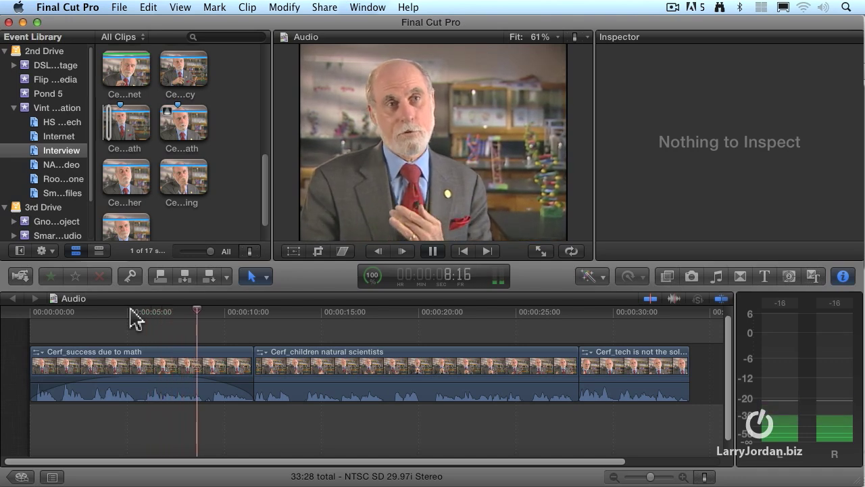
key("space")
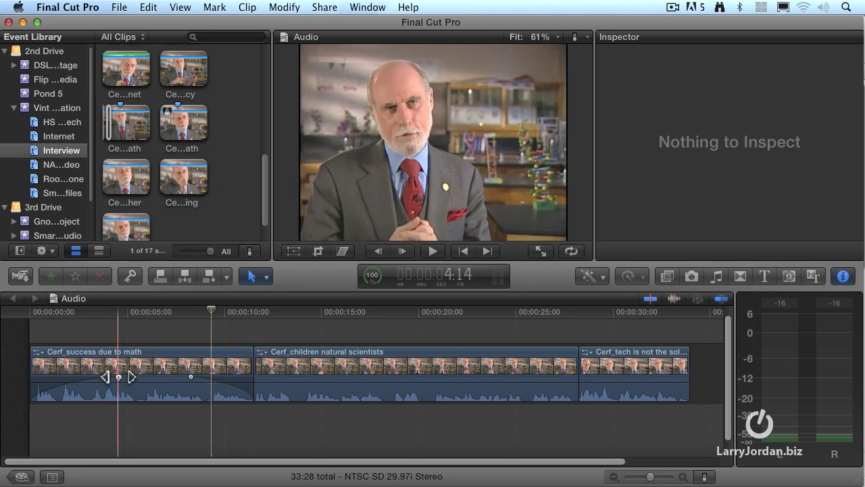
Shorten the first clip's audio fade-in and fade-out, and remove both fades completely.
left_click_drag(120, 377, 86, 376)
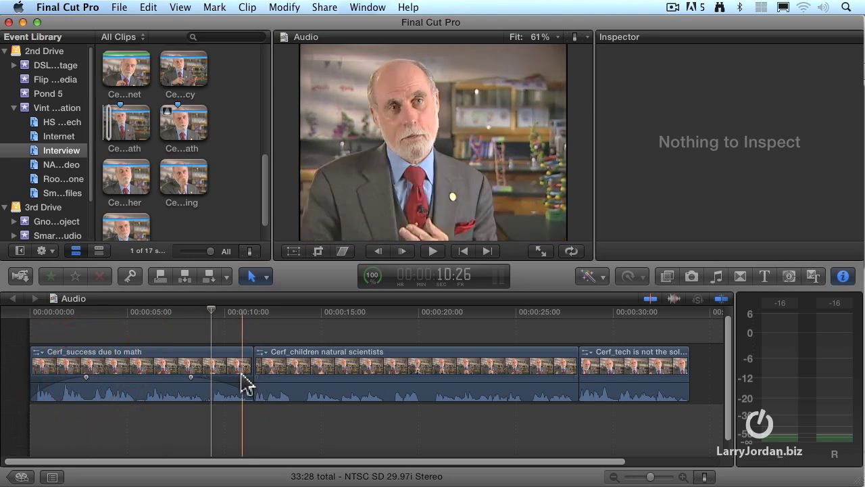
left_click_drag(190, 376, 219, 376)
left_click_drag(86, 377, 33, 376)
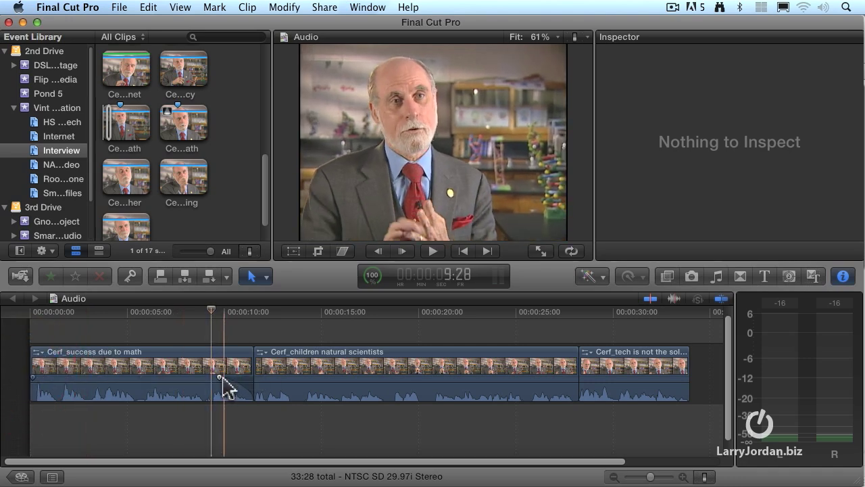
left_click_drag(220, 376, 284, 375)
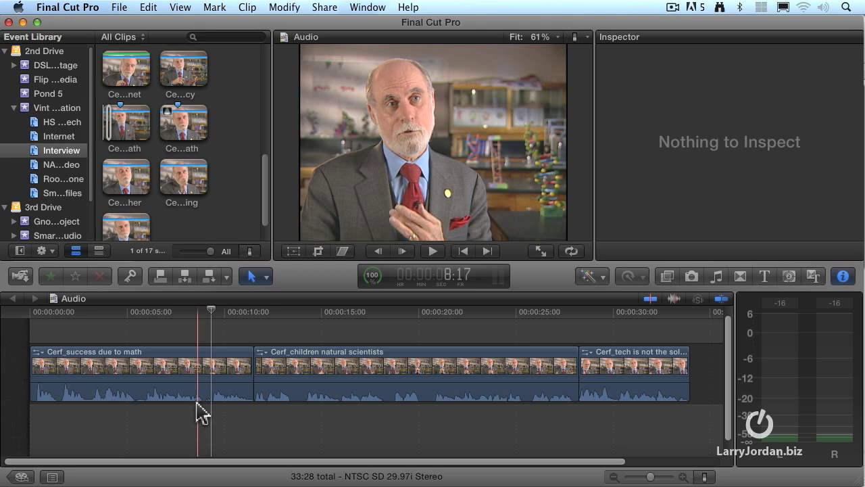
Solo the Cerf_children natural scientists clip and play the timeline from about the 10-second mark.
left_click(407, 353)
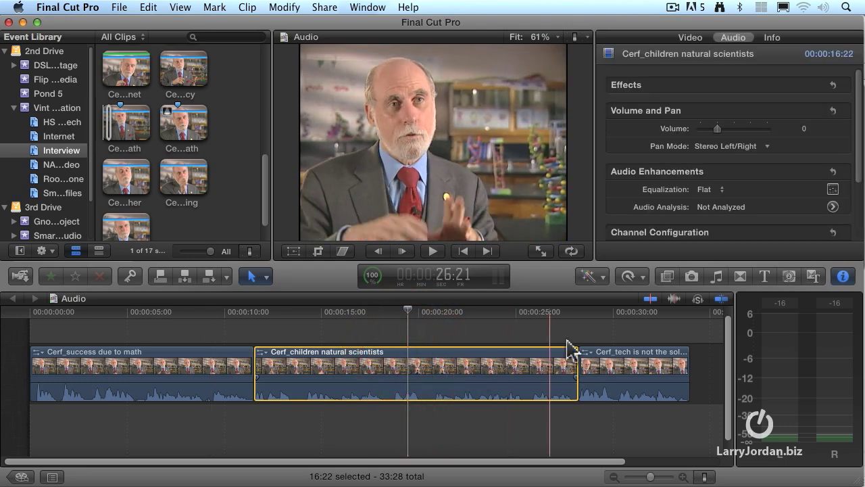
left_click(697, 300)
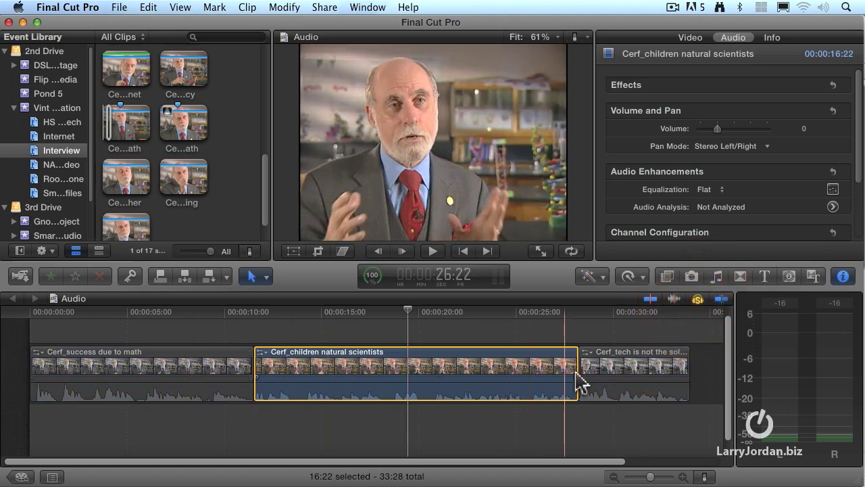
left_click(222, 313)
key("space")
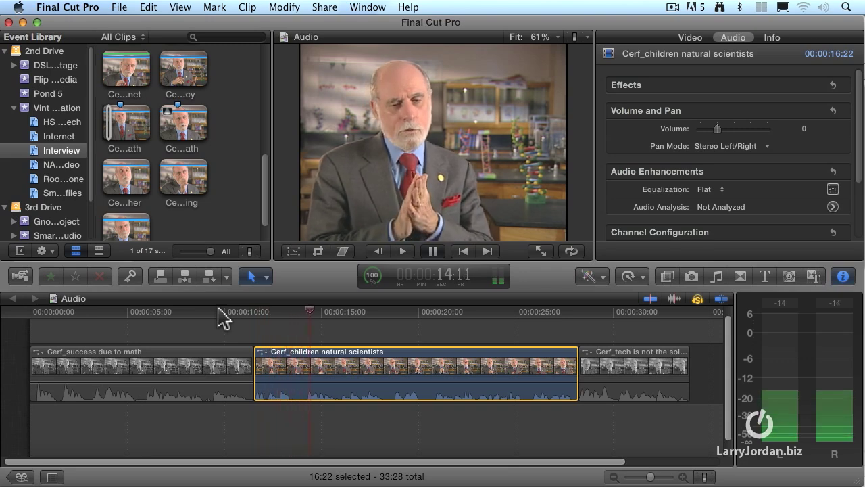
key("space")
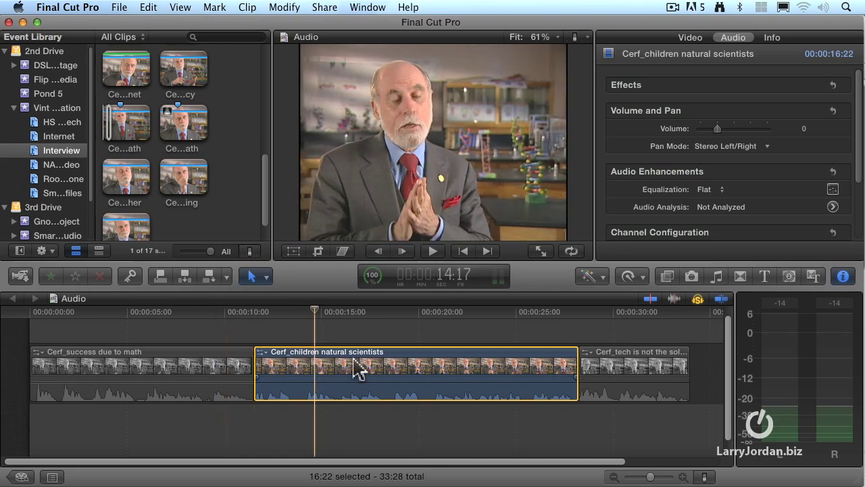
Turn off soloing and detach the audio from the Cerf_children natural scientists clip.
left_click(698, 299)
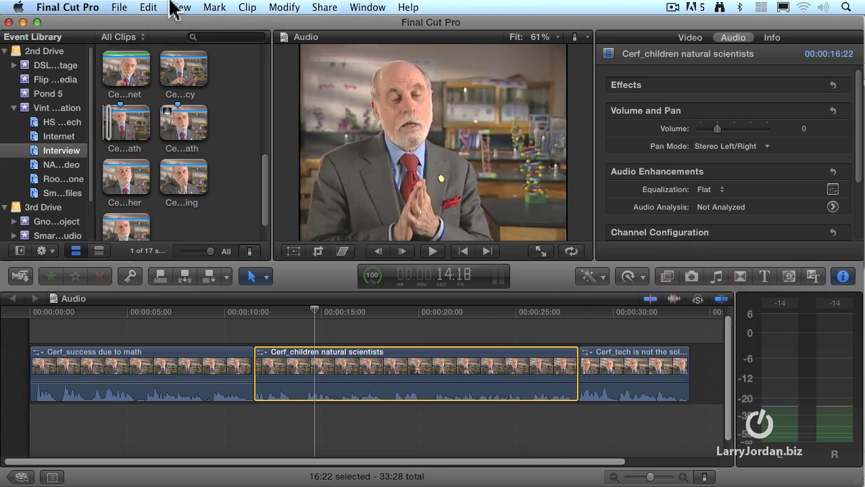
left_click(248, 8)
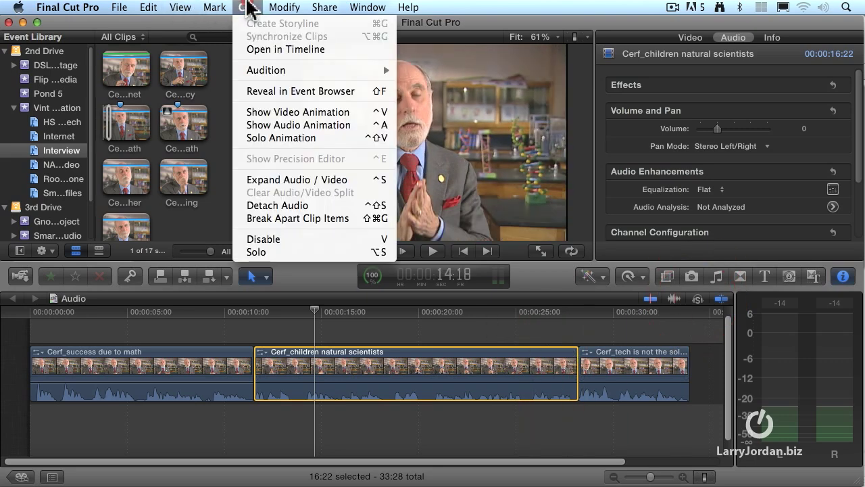
left_click(263, 206)
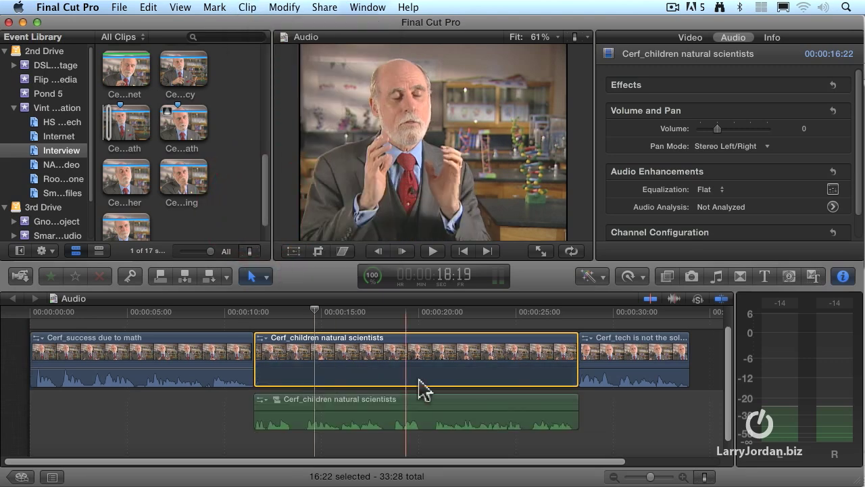
Solo the detached Cerf_children natural scientists audio, play it from about the 11-second mark, and turn soloing off.
left_click(446, 408)
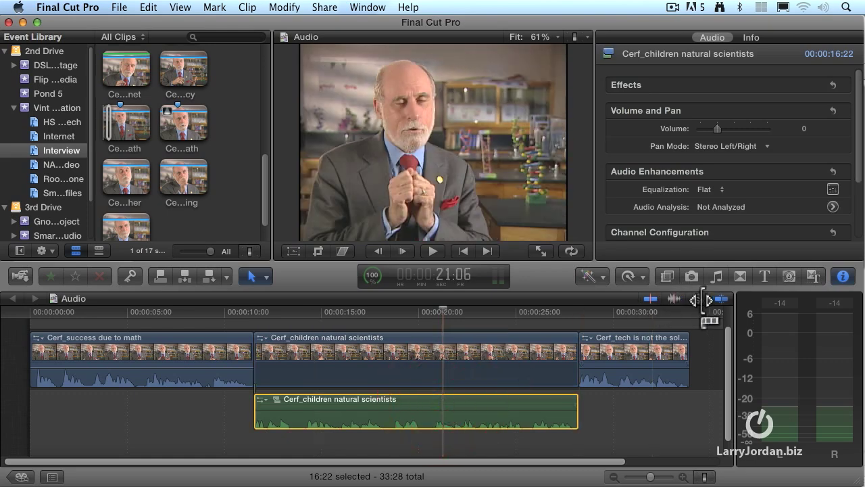
left_click(697, 299)
left_click(247, 312)
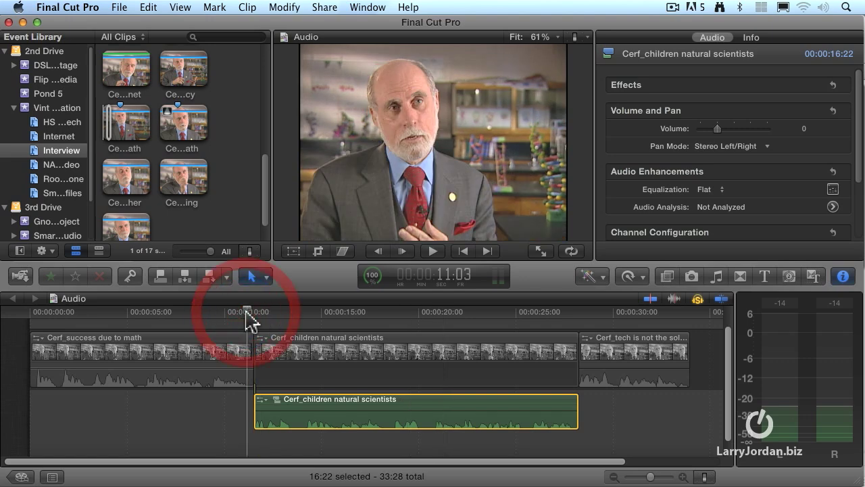
key("space")
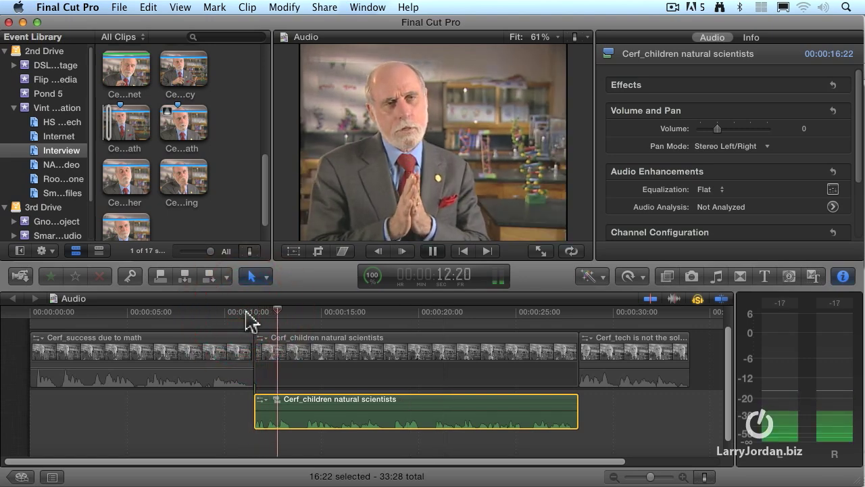
key("space")
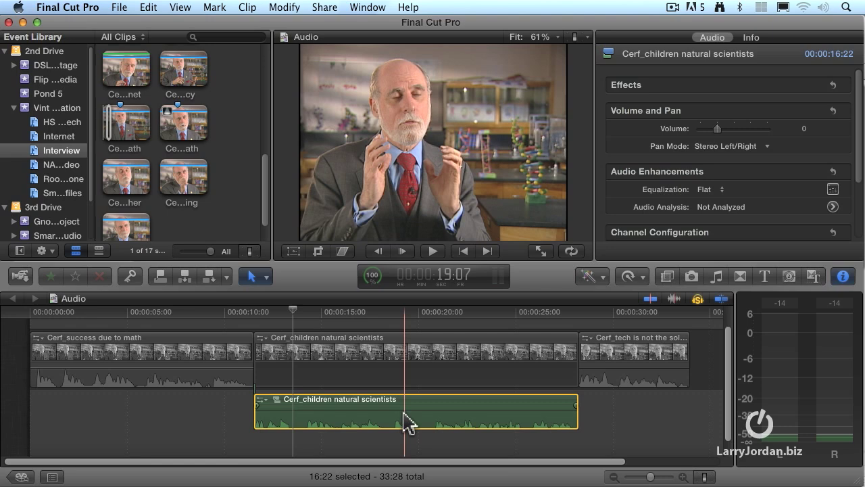
left_click(697, 299)
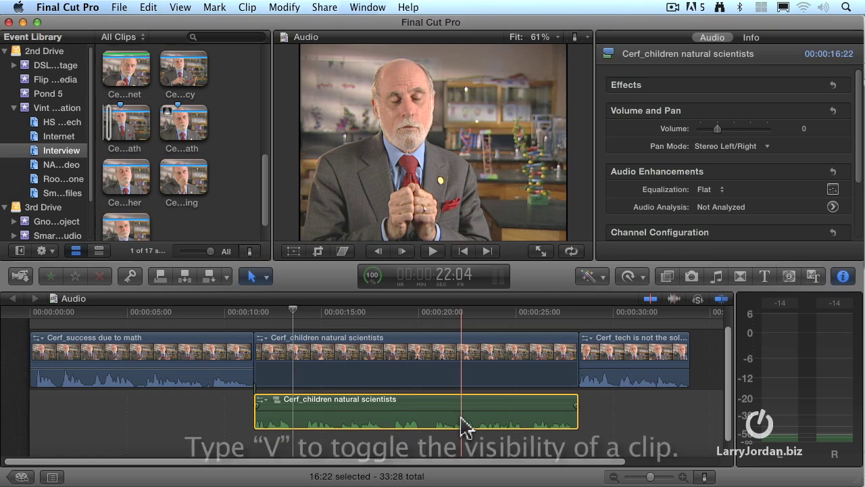
Disable and re-enable the detached Cerf_children natural scientists audio clip twice.
key("v")
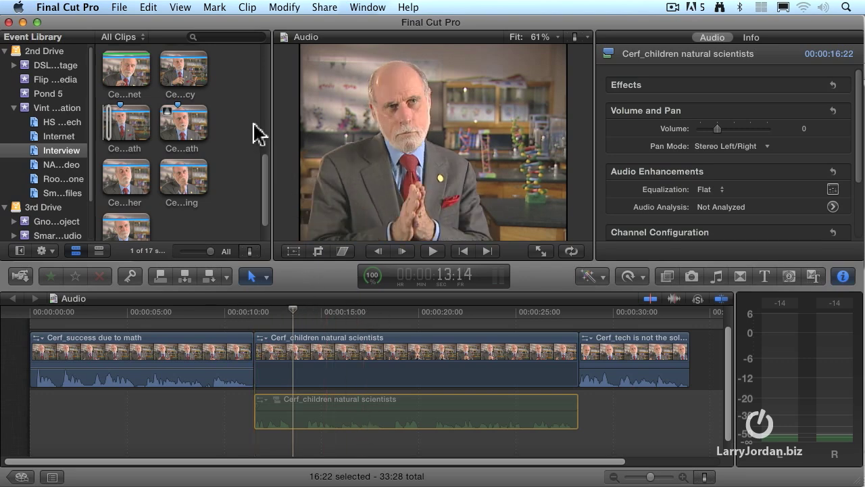
left_click(246, 7)
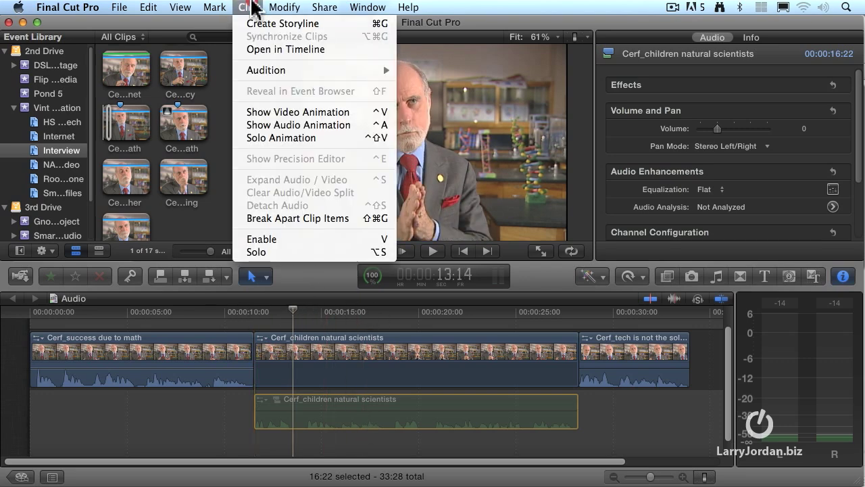
left_click(292, 243)
left_click(247, 7)
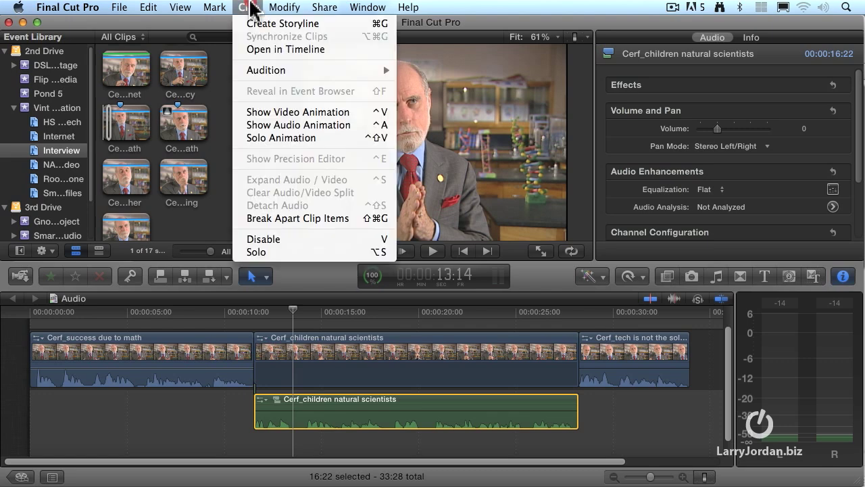
left_click(281, 240)
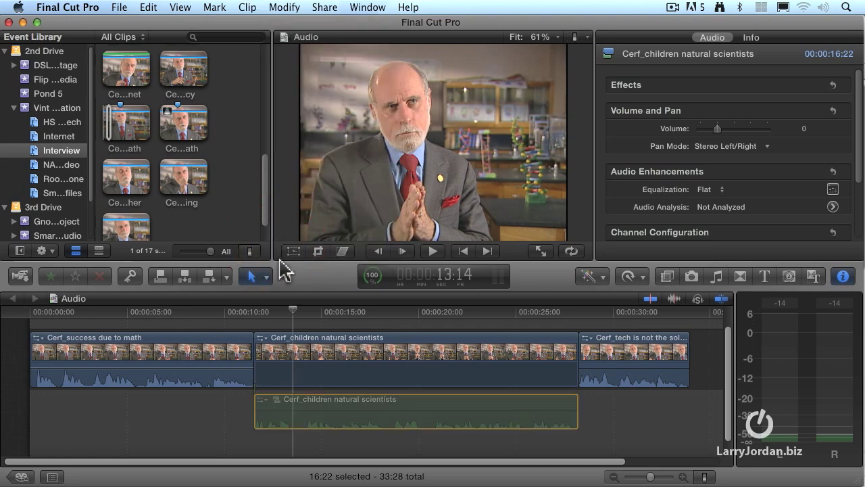
key("v")
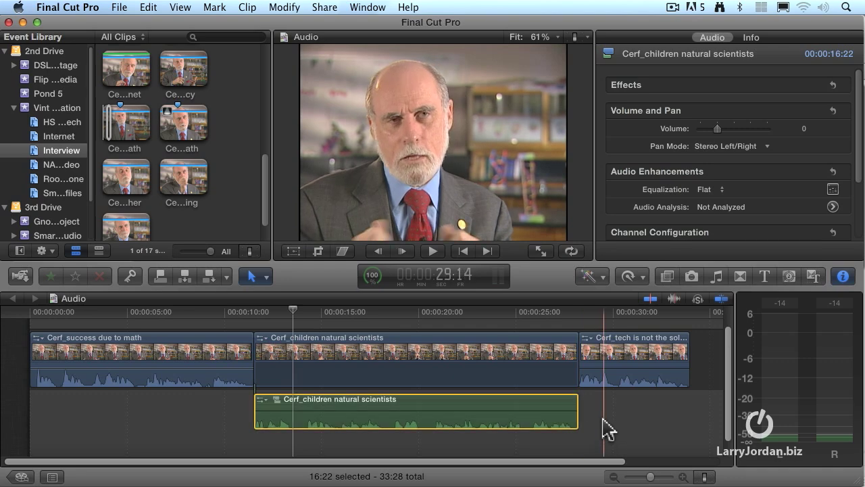
Play the timeline from about the 9-second mark while switching the detached Cerf_children natural scientists audio off and on, ending with it enabled.
key("v")
left_click(201, 314)
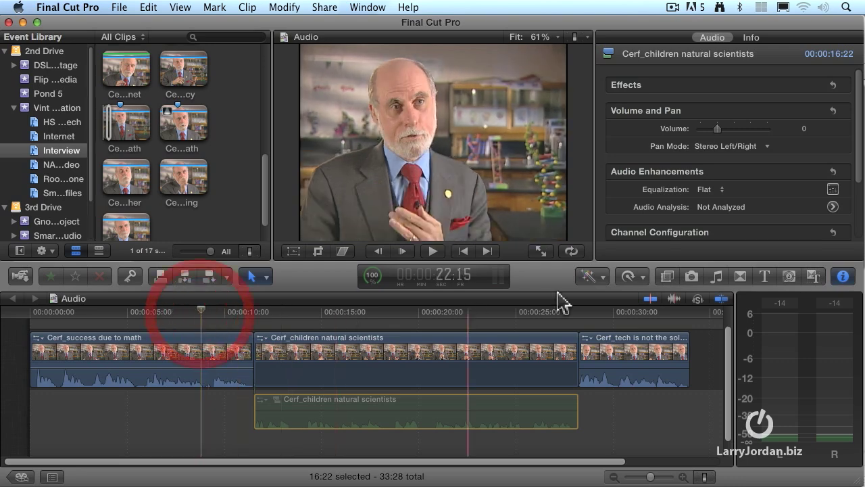
key("space")
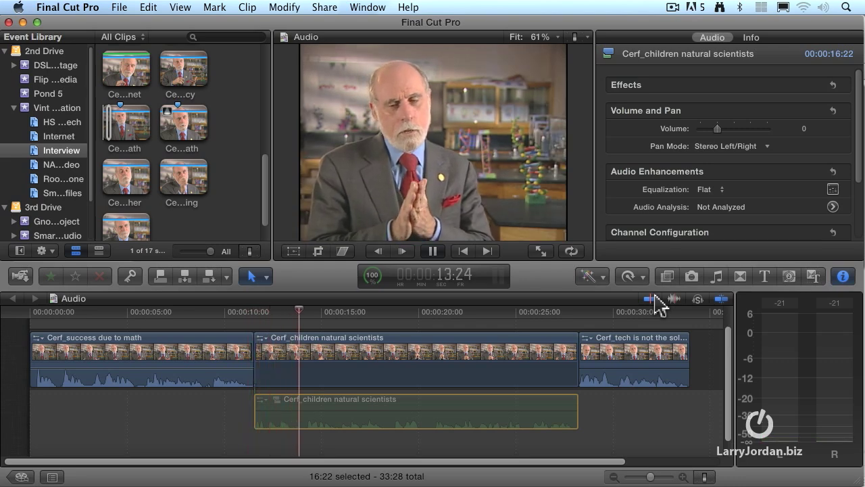
key("space")
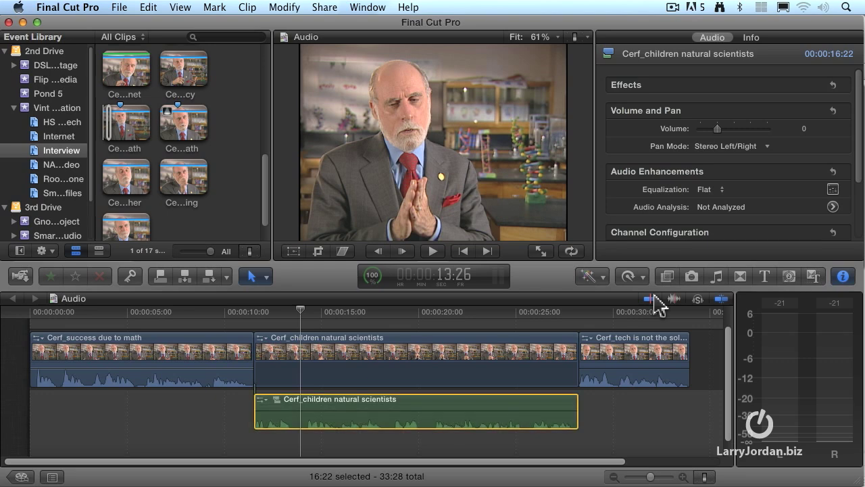
key("space")
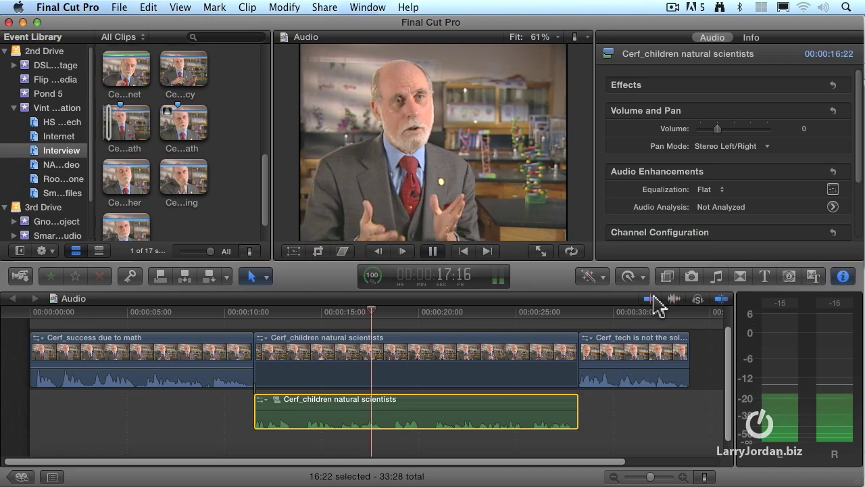
key("v")
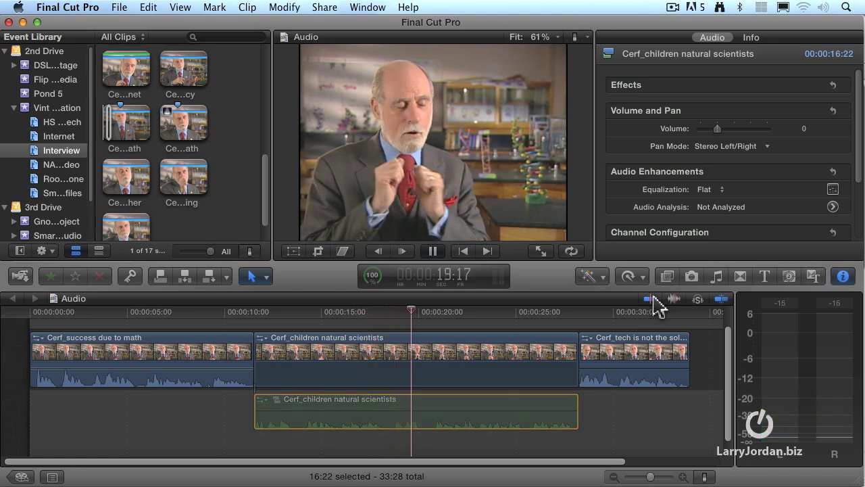
key("v")
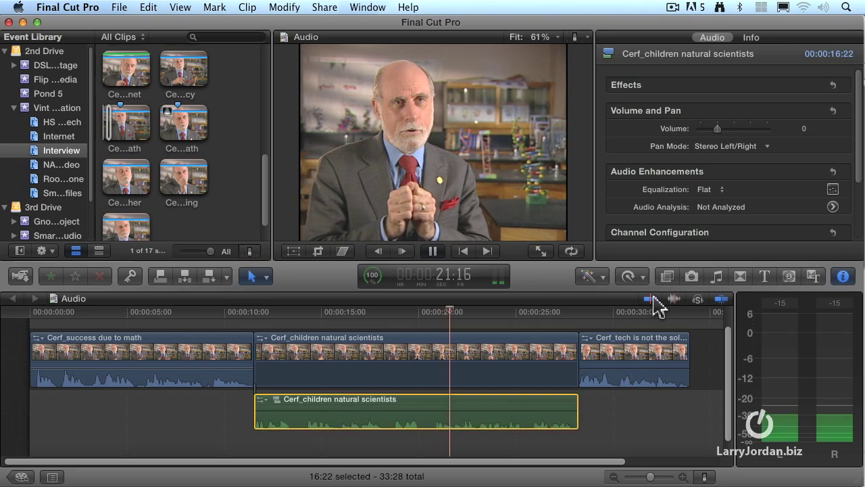
key("space")
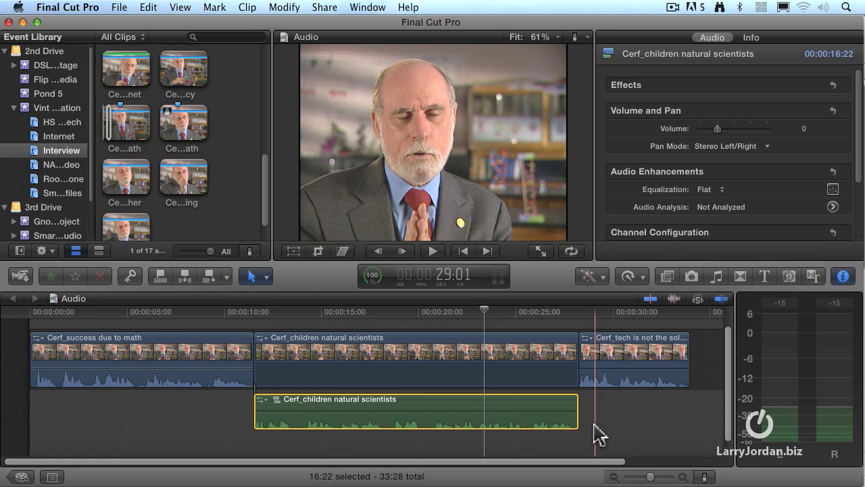
Delete the detached Cerf_children natural scientists audio and briefly play the remaining video clip.
left_click(247, 7)
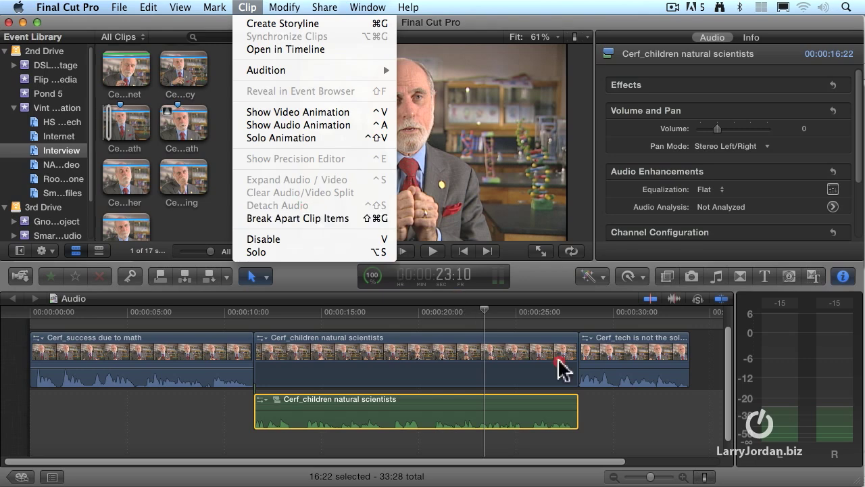
left_click(629, 415)
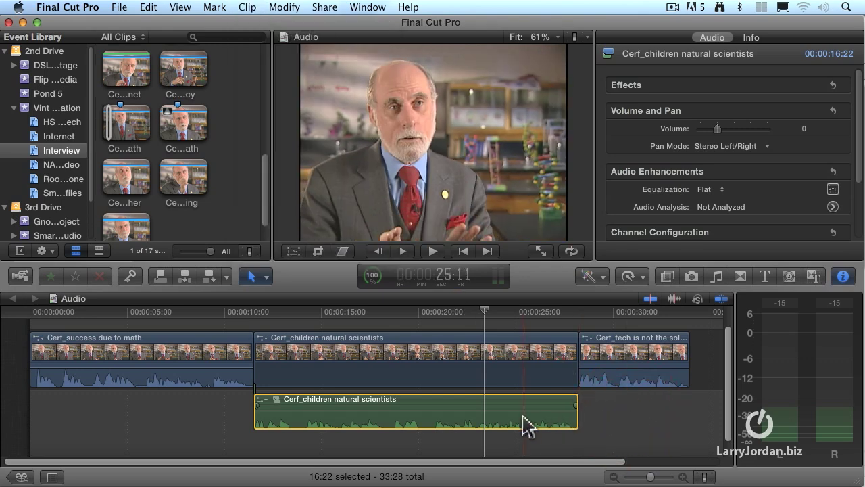
key("Delete")
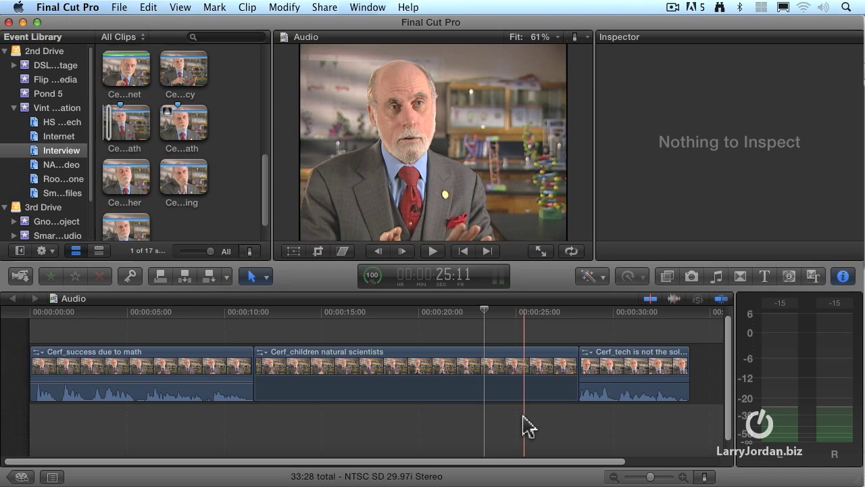
key("space")
key("space")
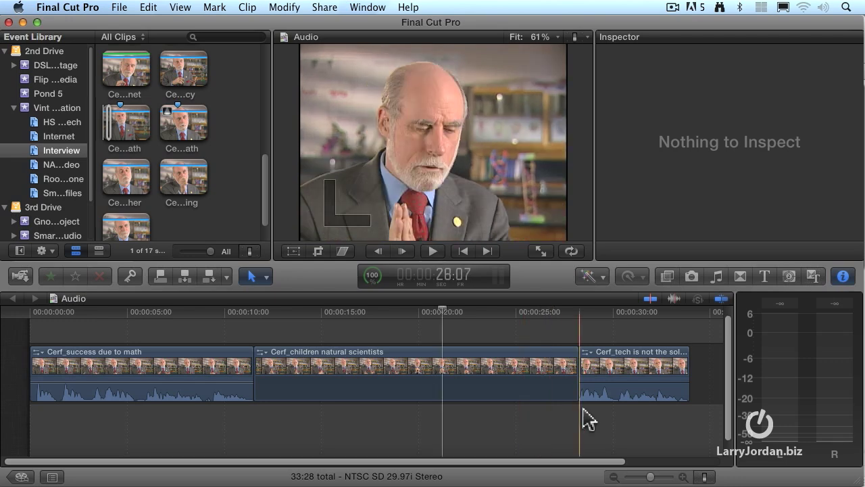
Detach the audio from the Cerf_tech is not the solution clip and delete the detached audio.
left_click(632, 358)
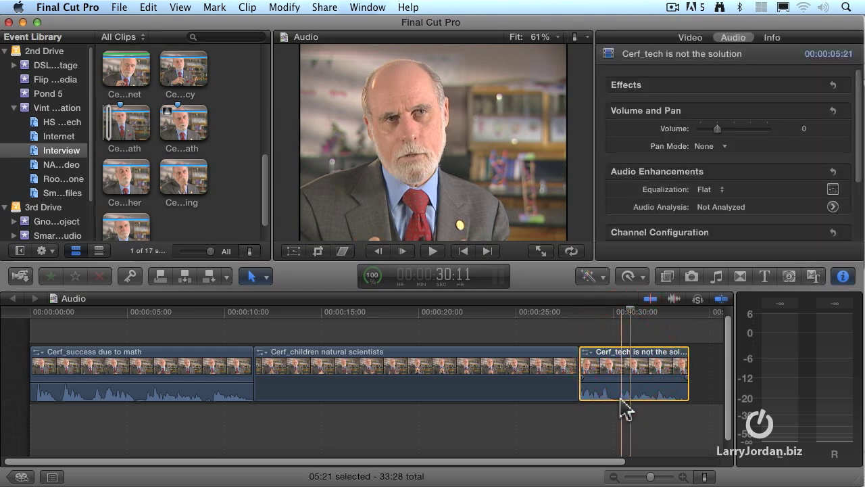
left_click(246, 7)
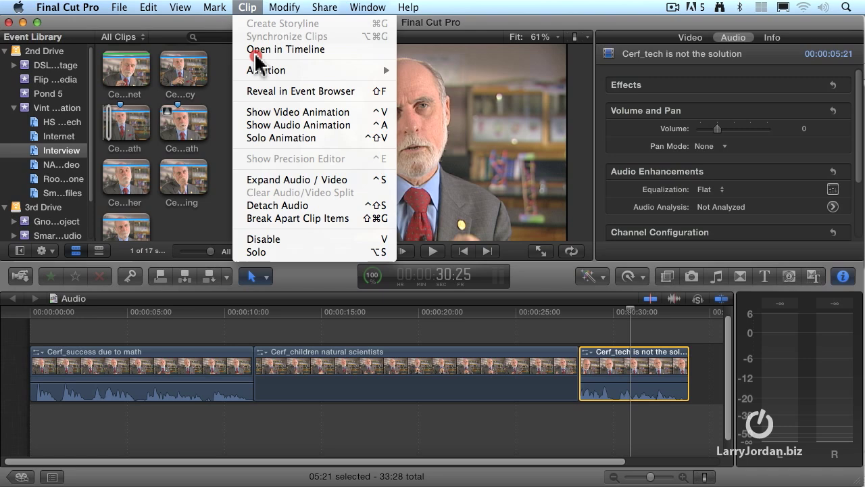
left_click(301, 205)
left_click(640, 416)
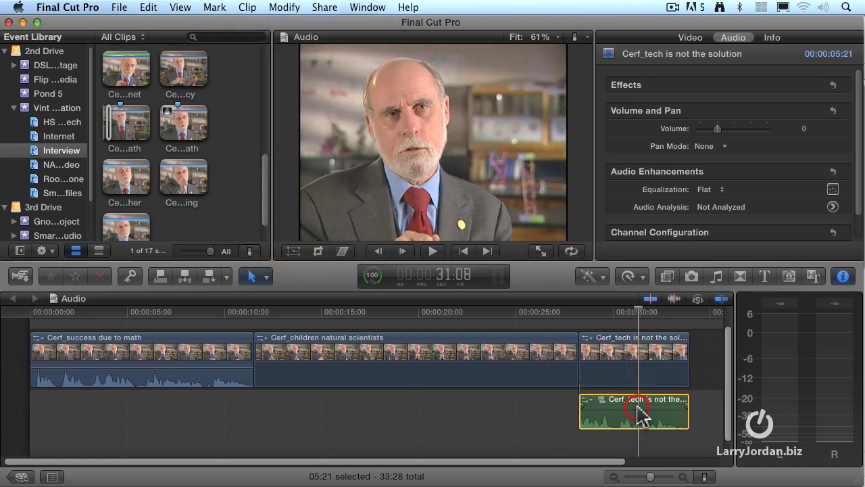
key("Delete")
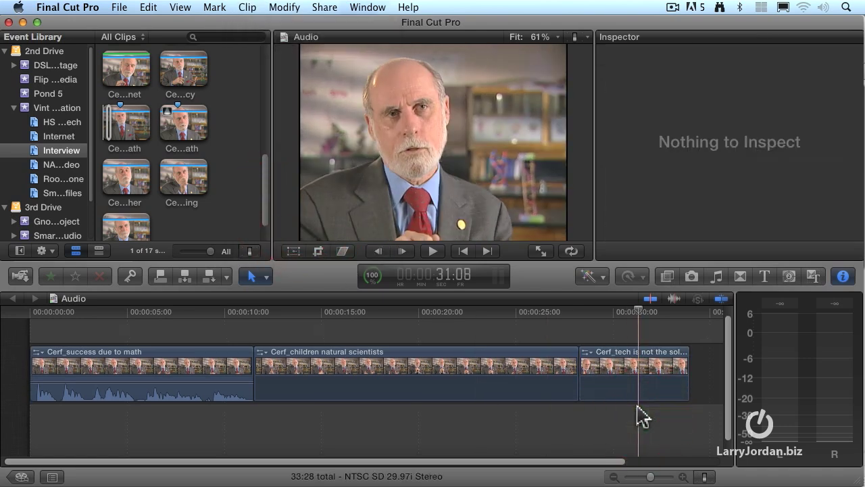